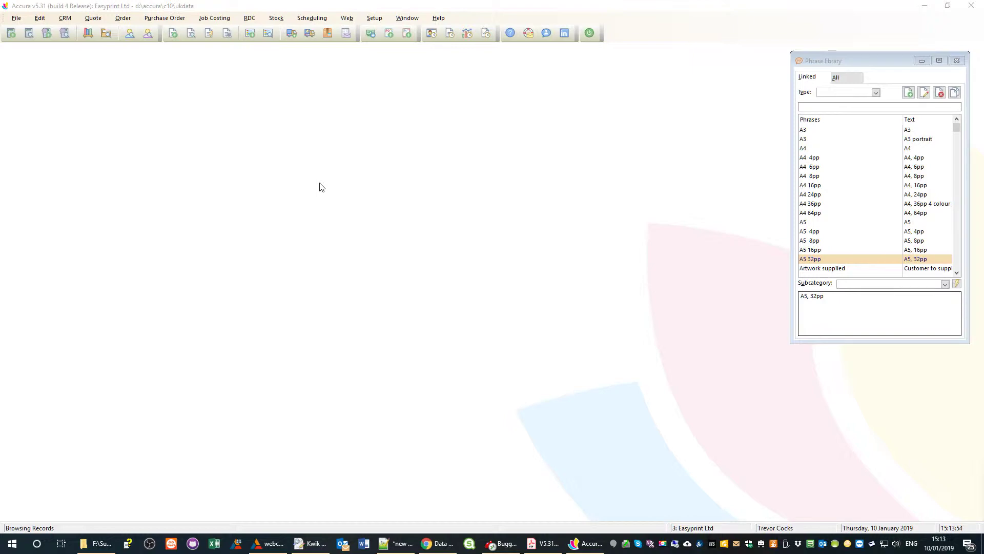
Step: Open order 1723 from View orders and show its Delivery multi-drop list
click(190, 32)
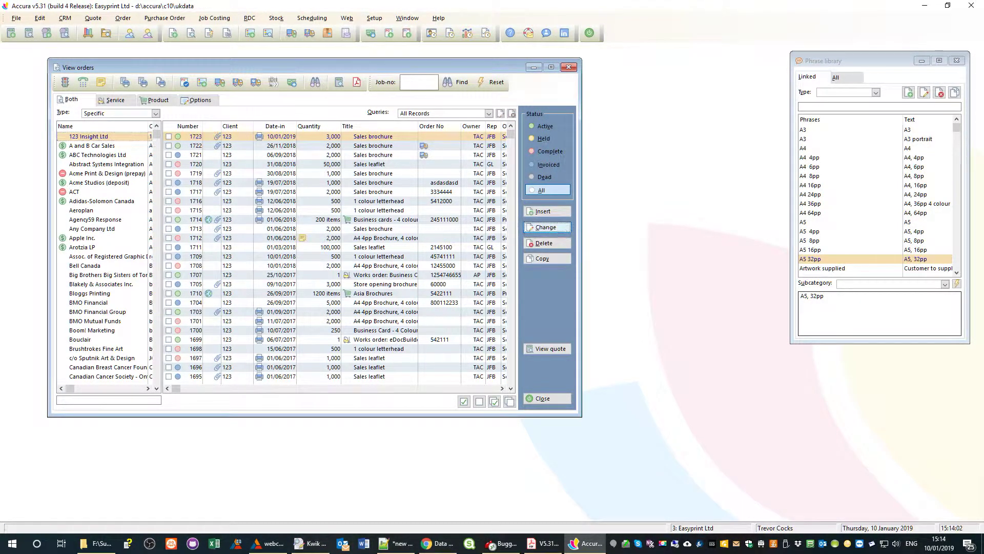
click(546, 227)
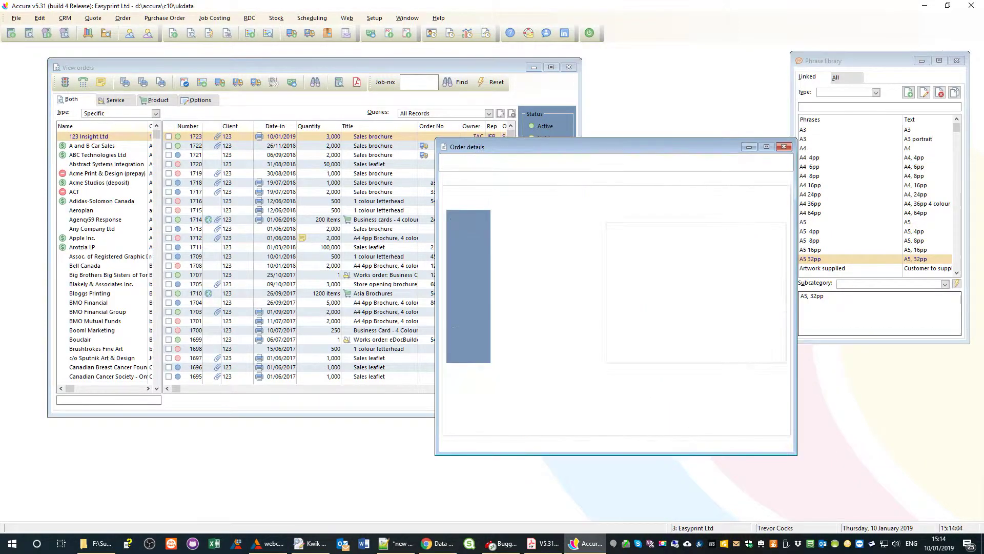
click(668, 181)
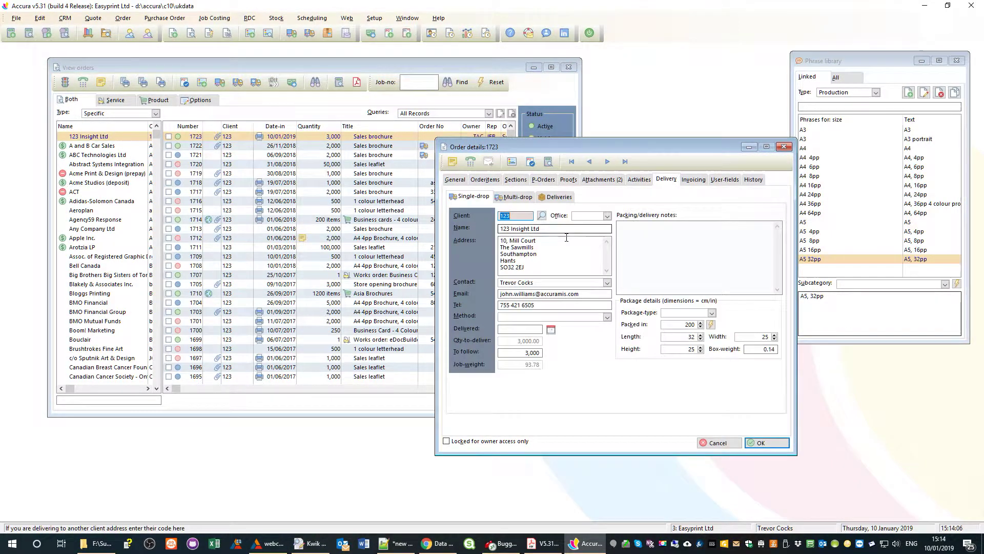
click(516, 196)
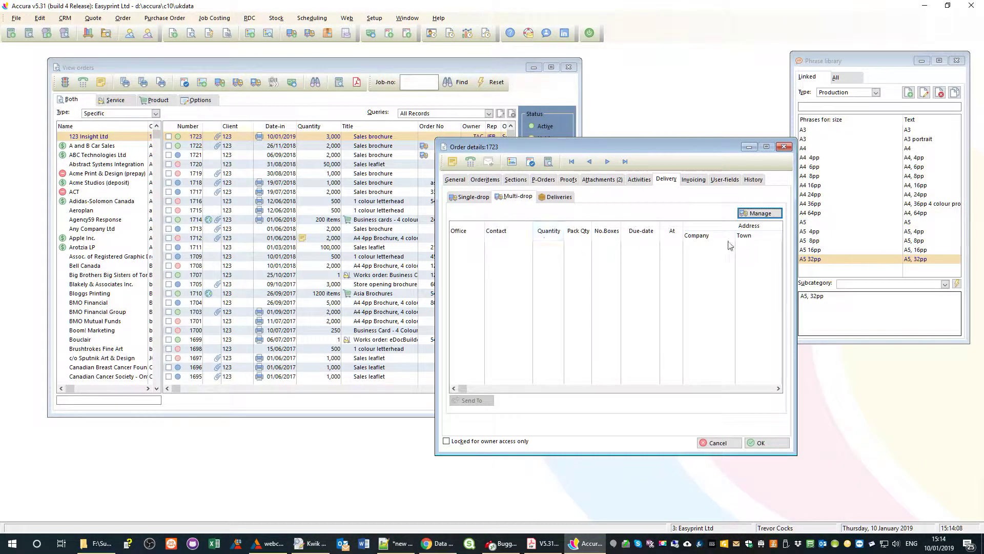
Step: Add offices 123:001, 123:003, 123:004, 123:005 and 123:006 as delivery points, 600 copies each
click(764, 217)
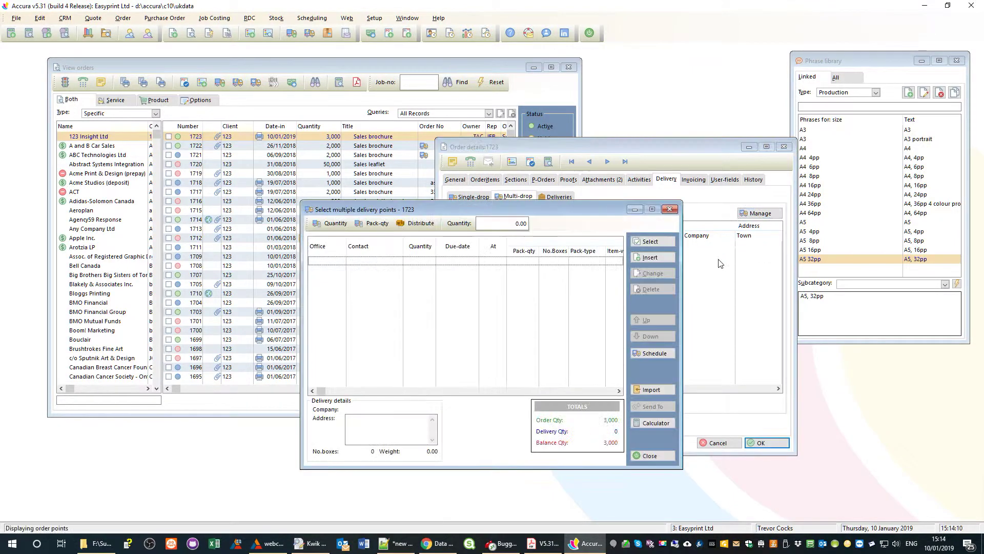
click(660, 244)
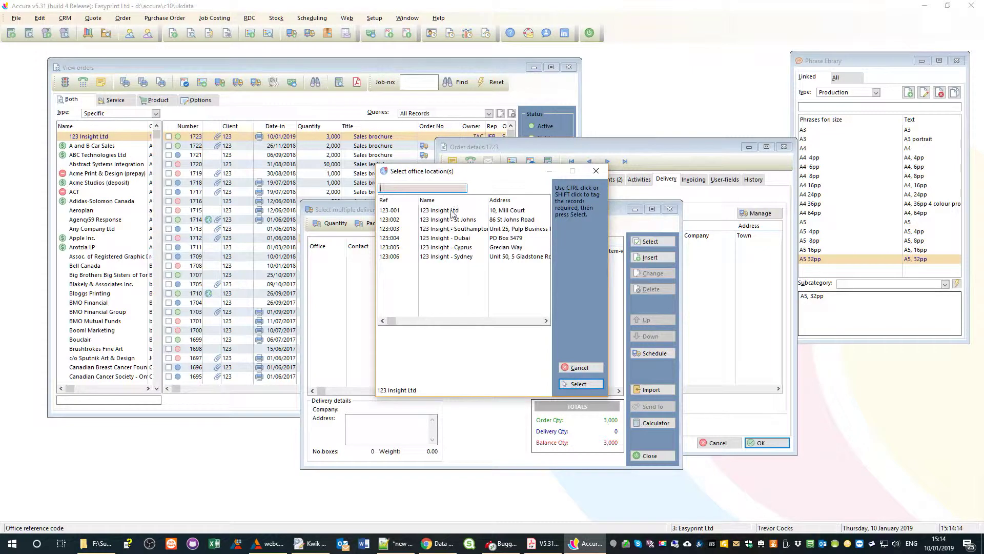
click(449, 211)
ctrl+click(449, 229)
ctrl+click(446, 239)
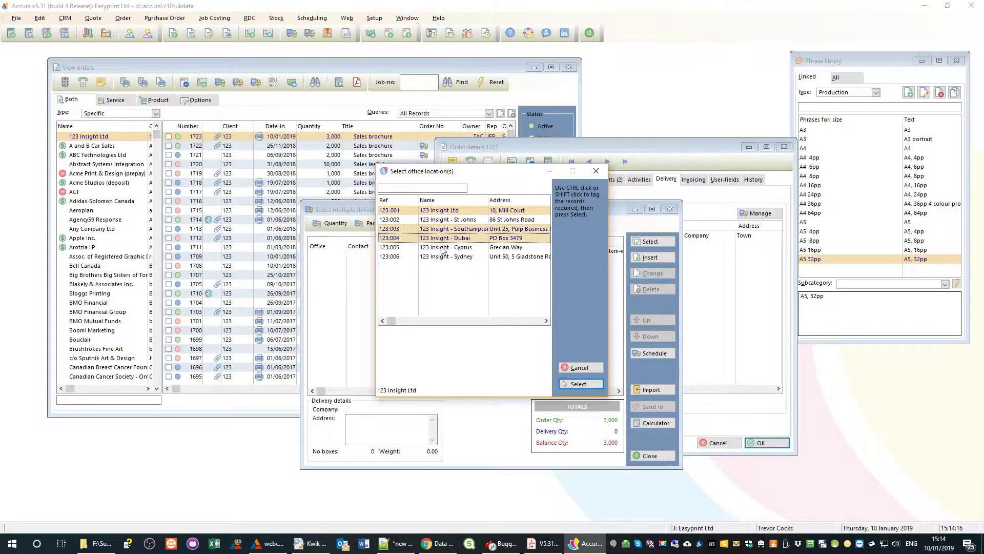
ctrl+click(442, 248)
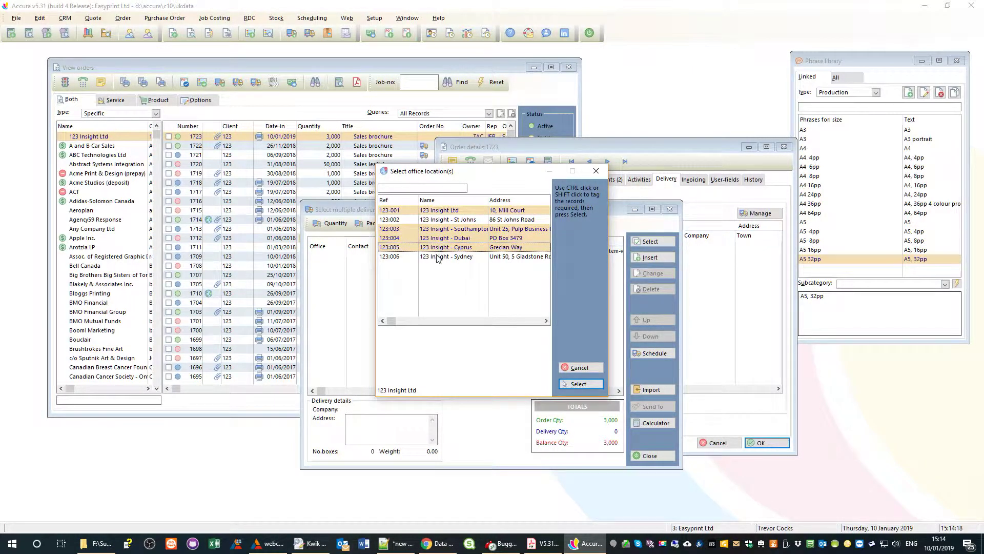
ctrl+click(442, 257)
click(581, 384)
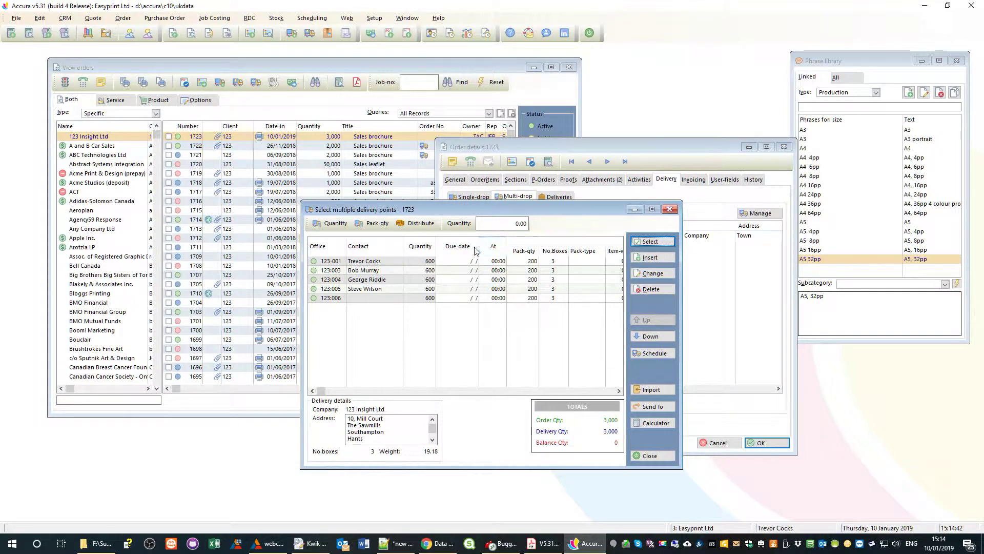
click(465, 280)
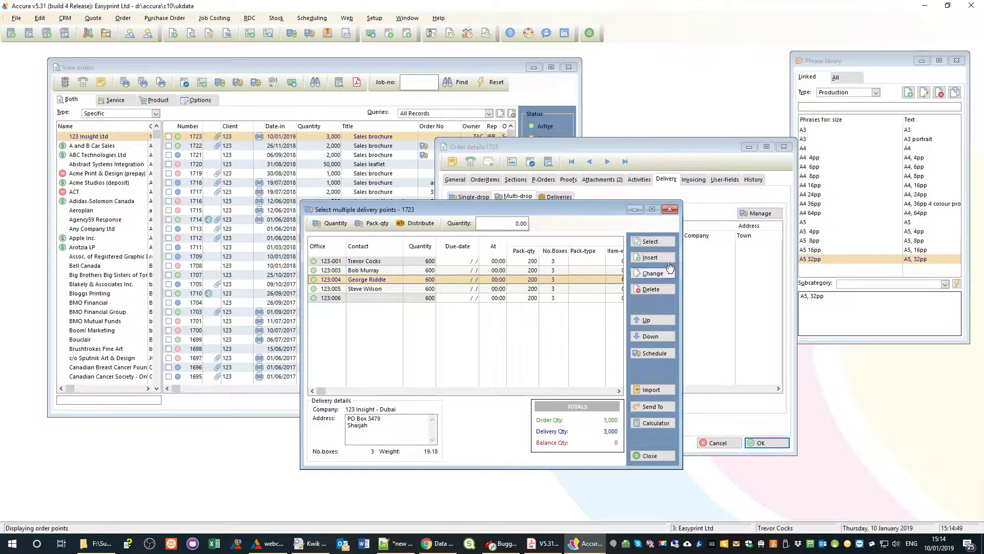
click(660, 279)
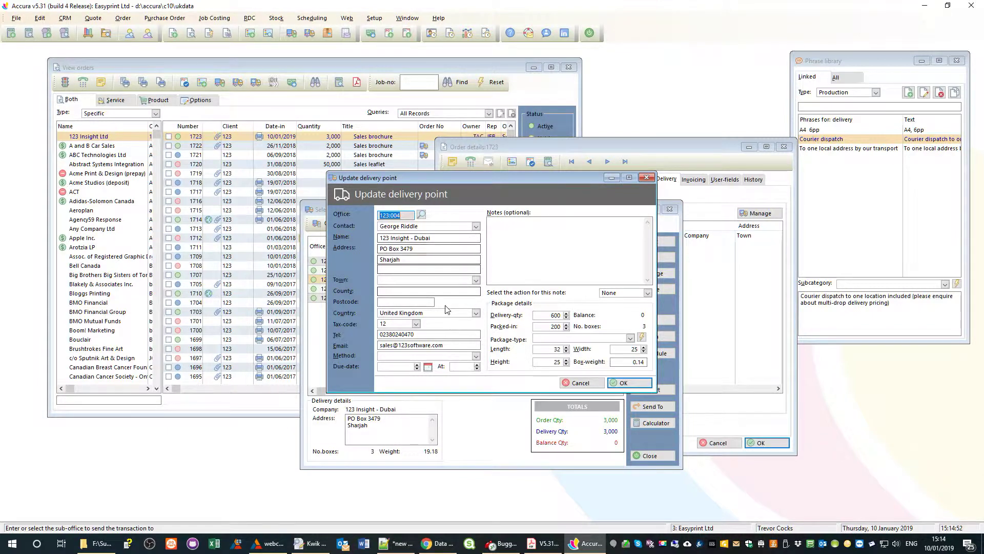
click(403, 366)
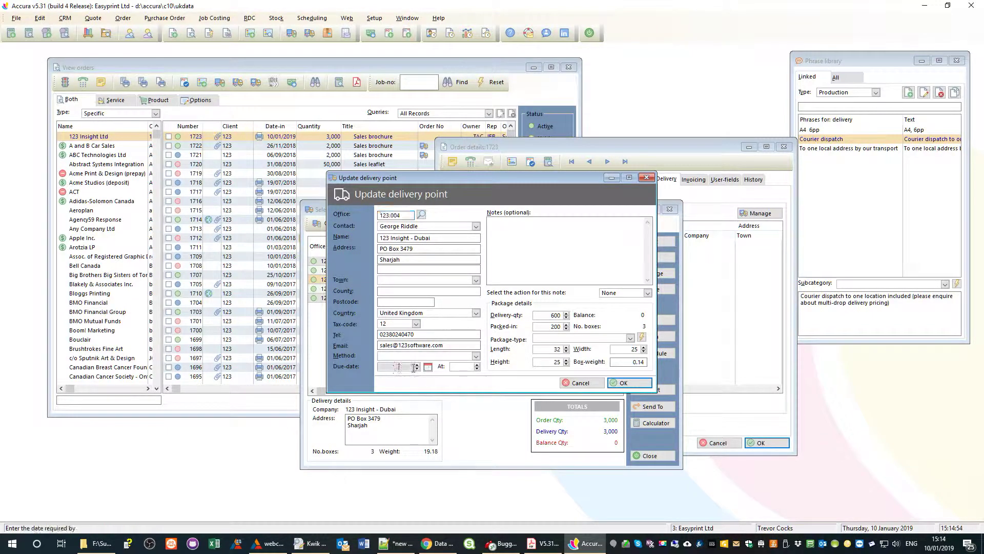
click(460, 366)
click(584, 387)
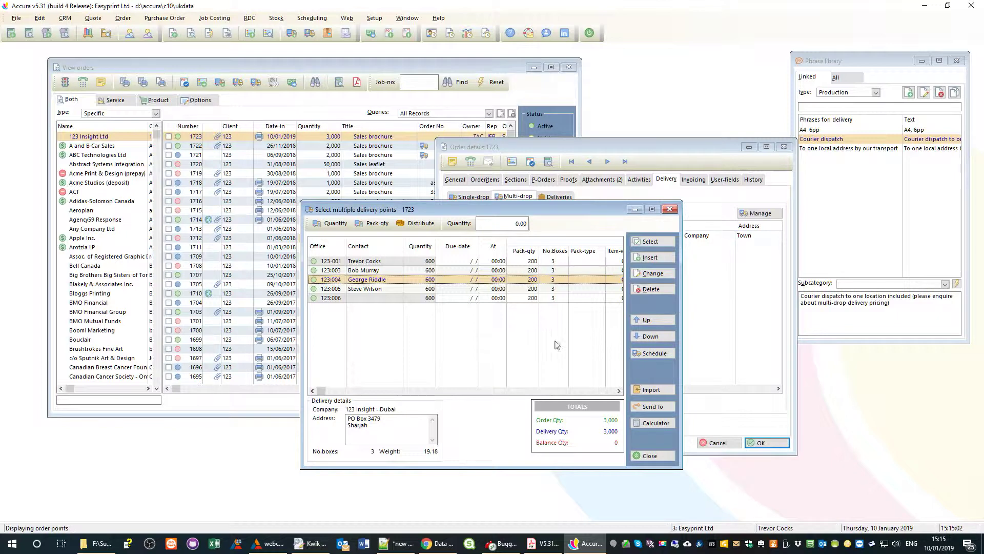
Step: Select all five delivery rows and open Assign delivery due-dates for them
click(468, 262)
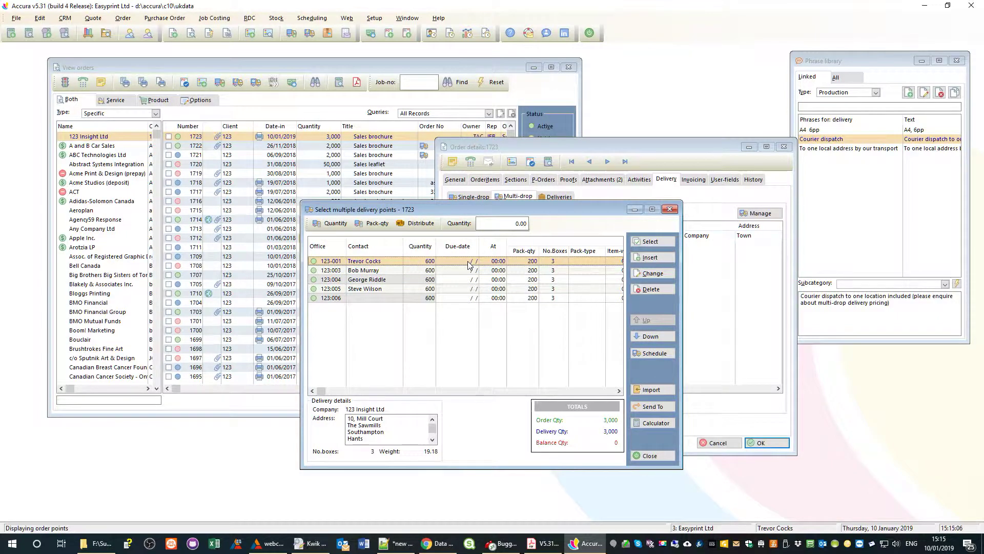
shift+click(459, 303)
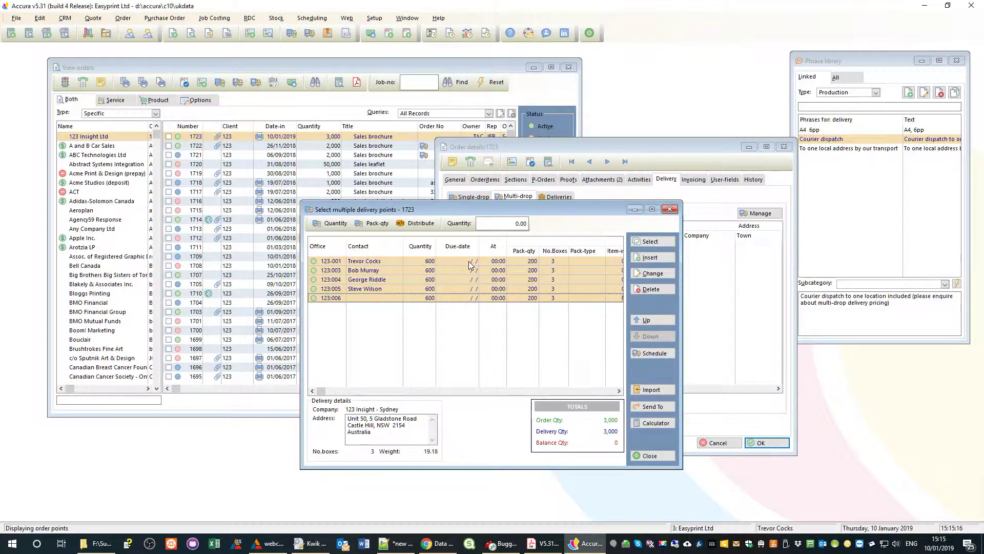
click(469, 260)
ctrl+click(468, 270)
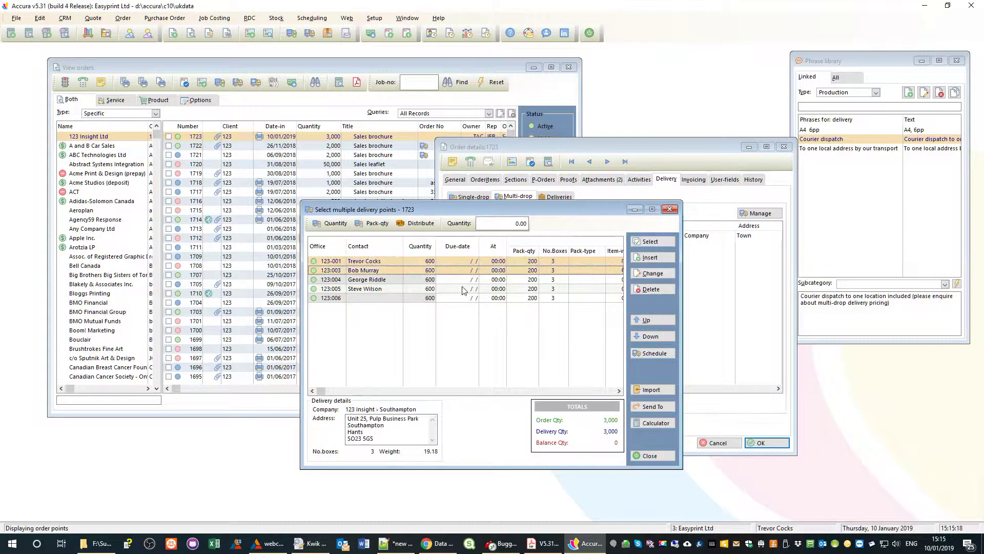
ctrl+click(463, 288)
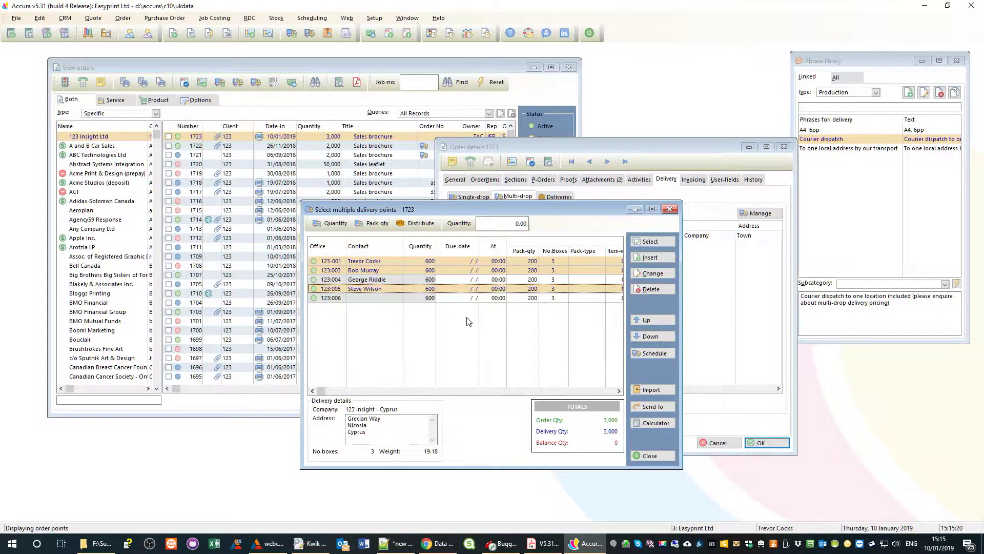
click(466, 262)
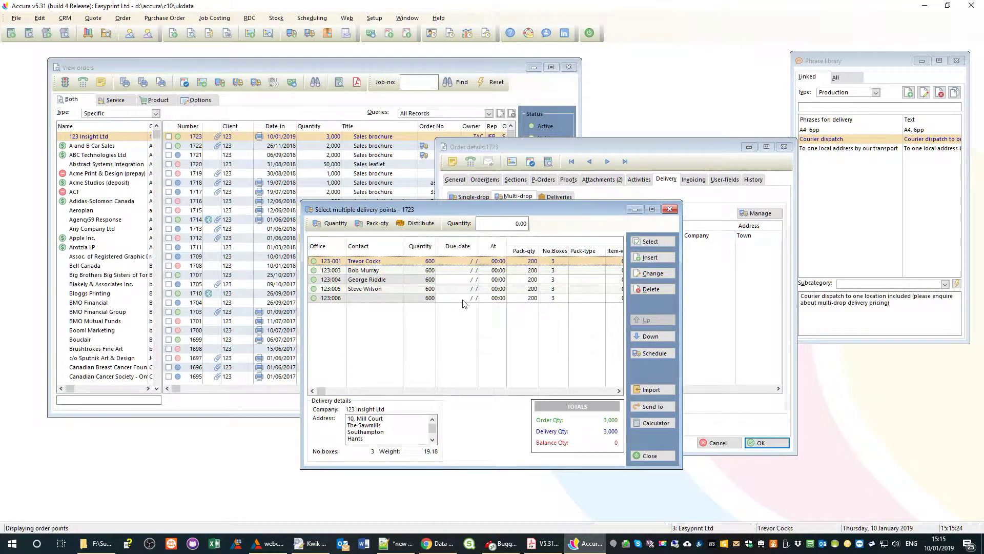
shift+click(464, 300)
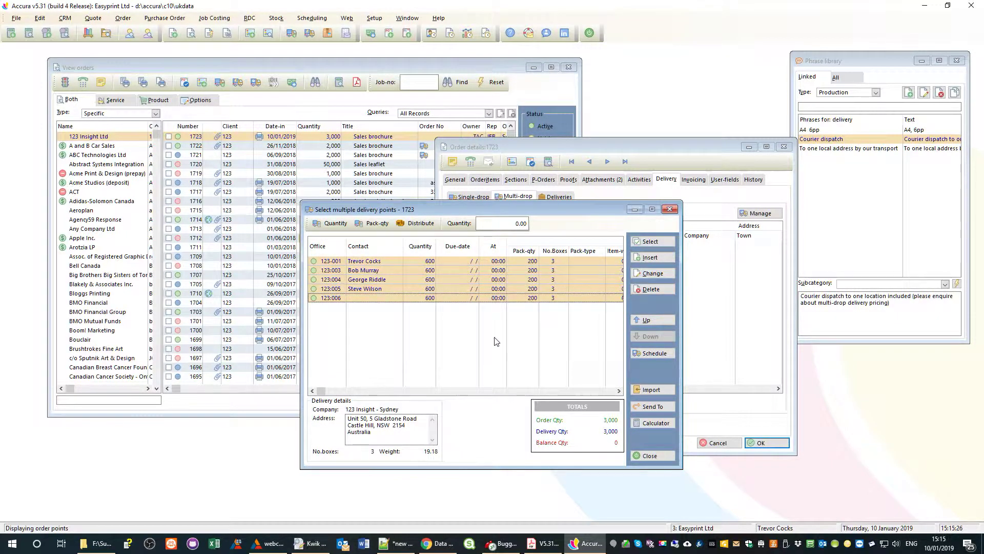
click(658, 354)
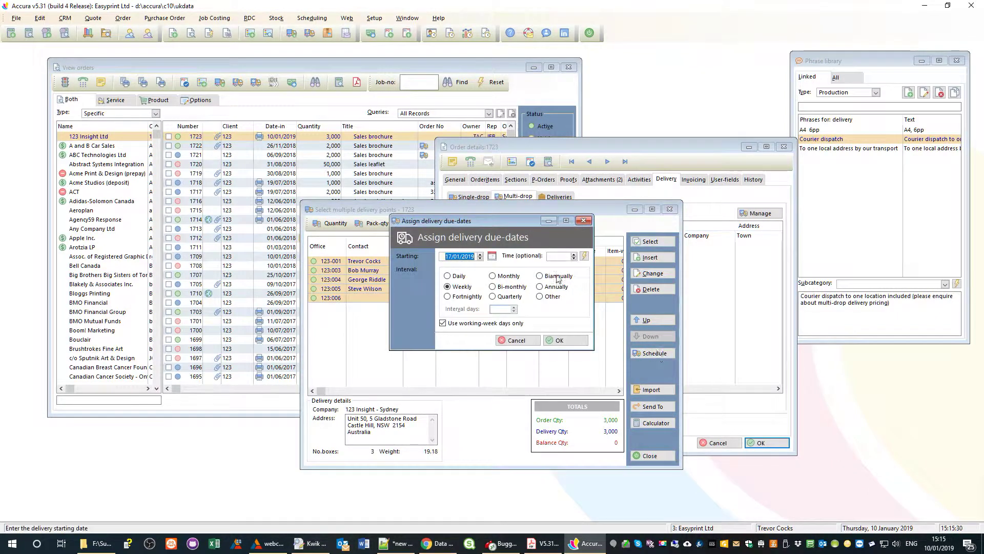
Step: Try the Daily, Monthly, Weekly, Bi-monthly, Annual, Fortnightly and Quarterly intervals in turn
mouse_move(502, 227)
mouse_down()
mouse_move(518, 245)
mouse_move(657, 314)
mouse_move(647, 318)
mouse_up()
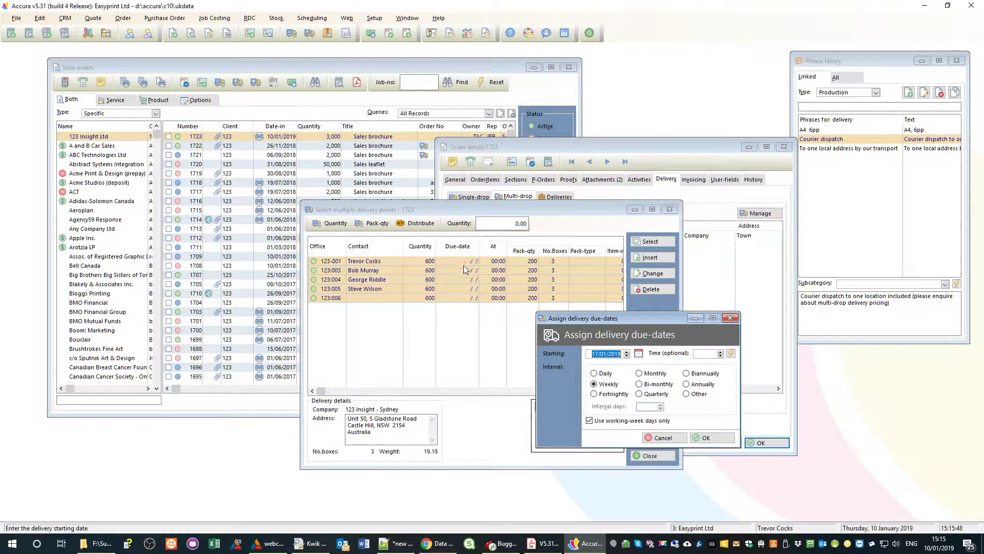
click(603, 377)
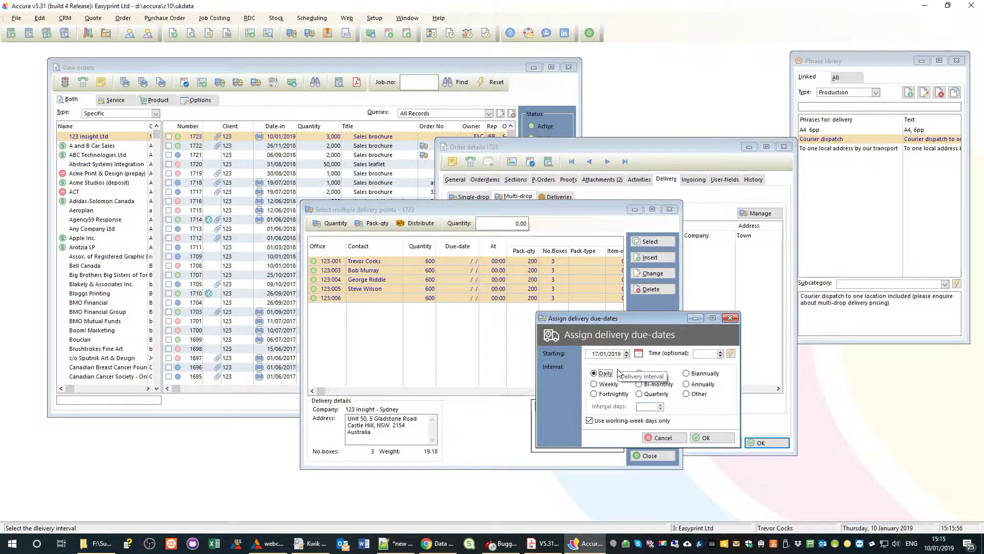
click(640, 373)
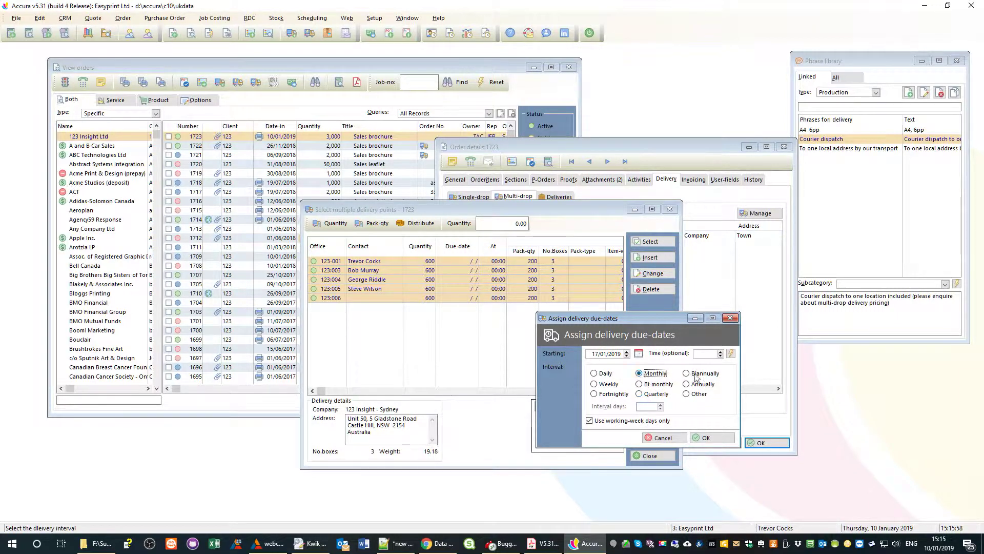
click(594, 384)
click(639, 384)
click(687, 384)
click(618, 395)
click(648, 396)
Step: Set a custom 30-day interval, then return the interval to Weekly
click(688, 394)
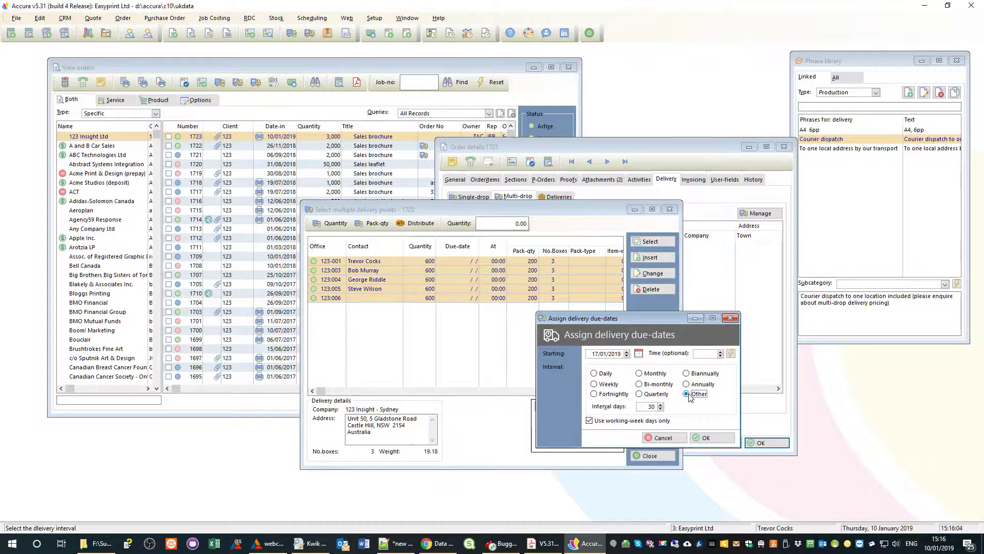
click(651, 405)
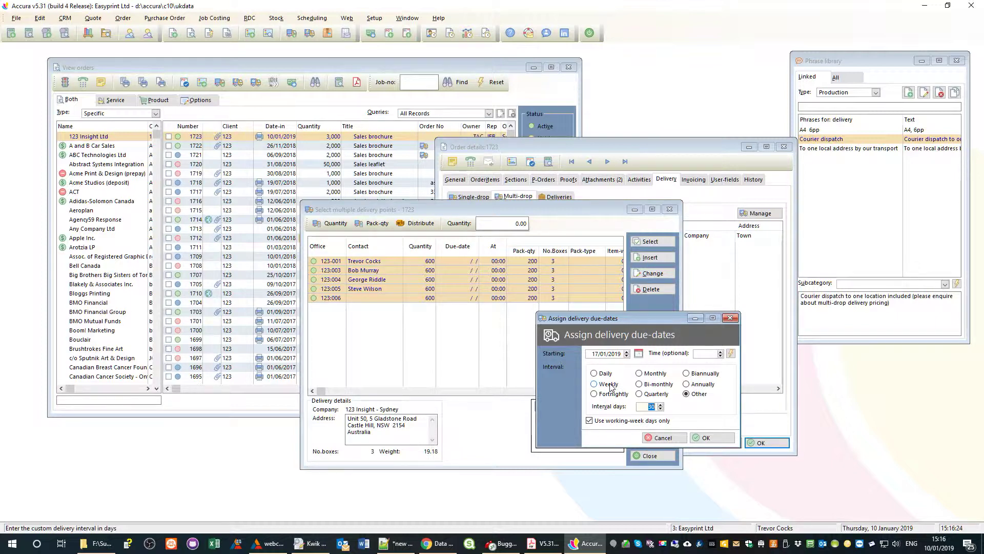
click(609, 384)
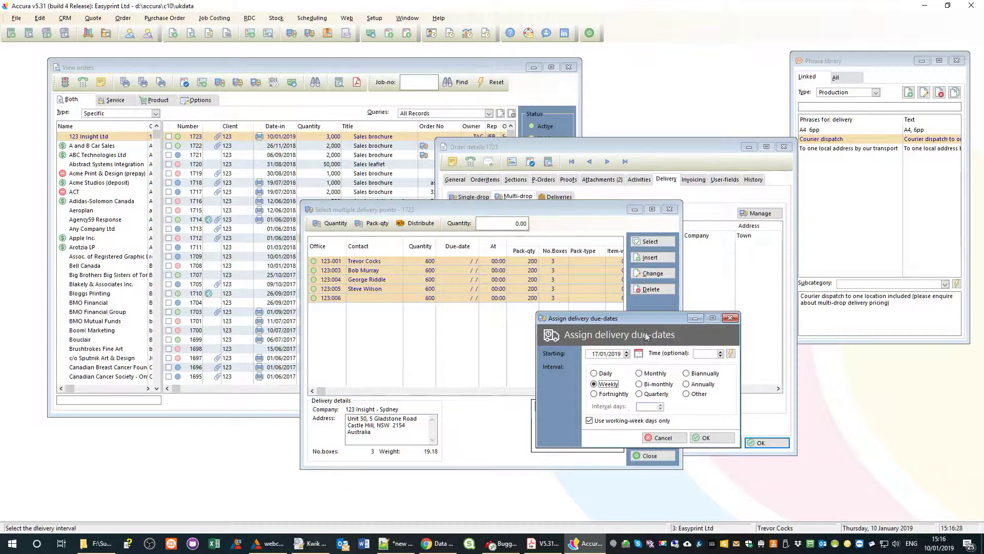
Step: Apply weekly due-dates 17/01 through 14/02/2019 and select the Cyprus drop
drag(644, 318, 659, 355)
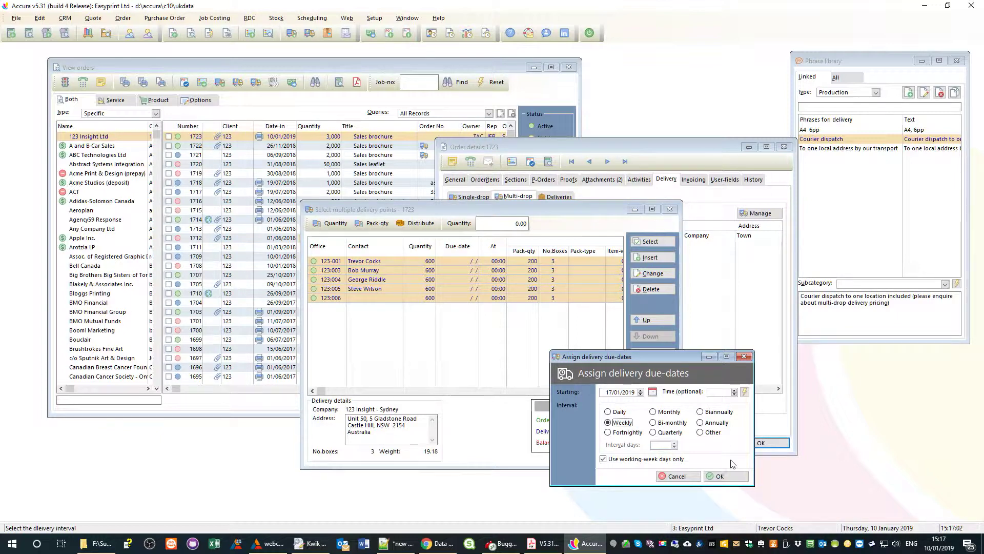
click(728, 477)
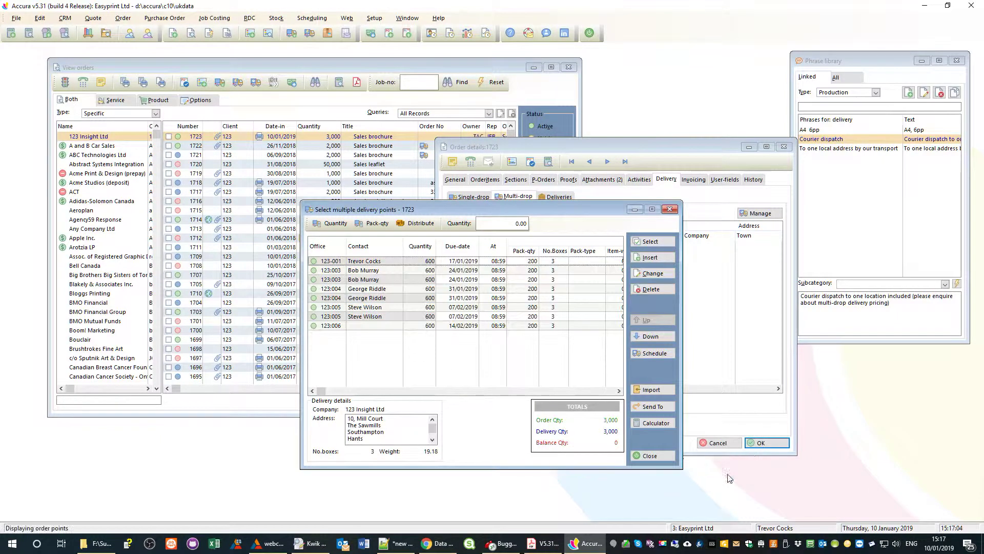
click(515, 307)
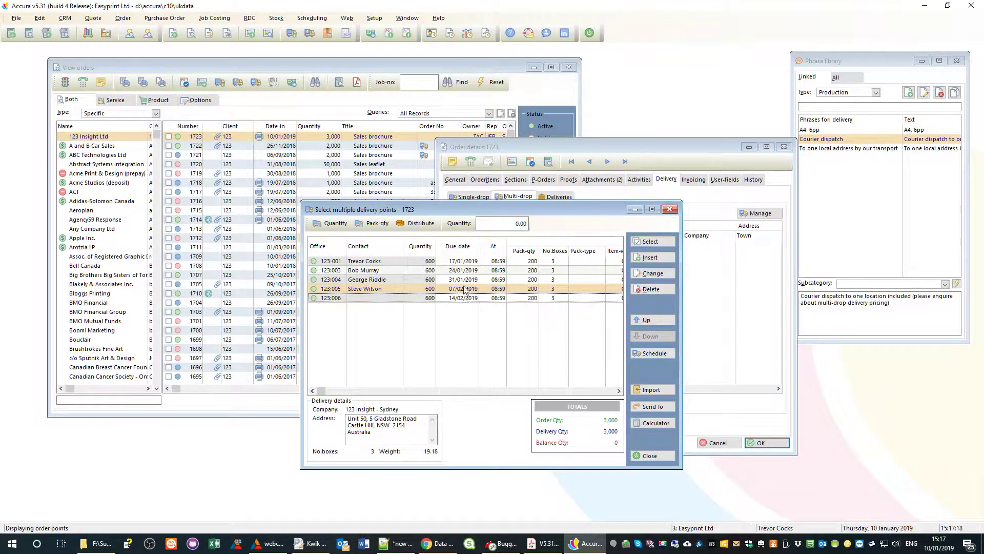
Step: Move the Sydney drop's due date to 15/02/2019, then move the Dubai drop up one place
click(657, 274)
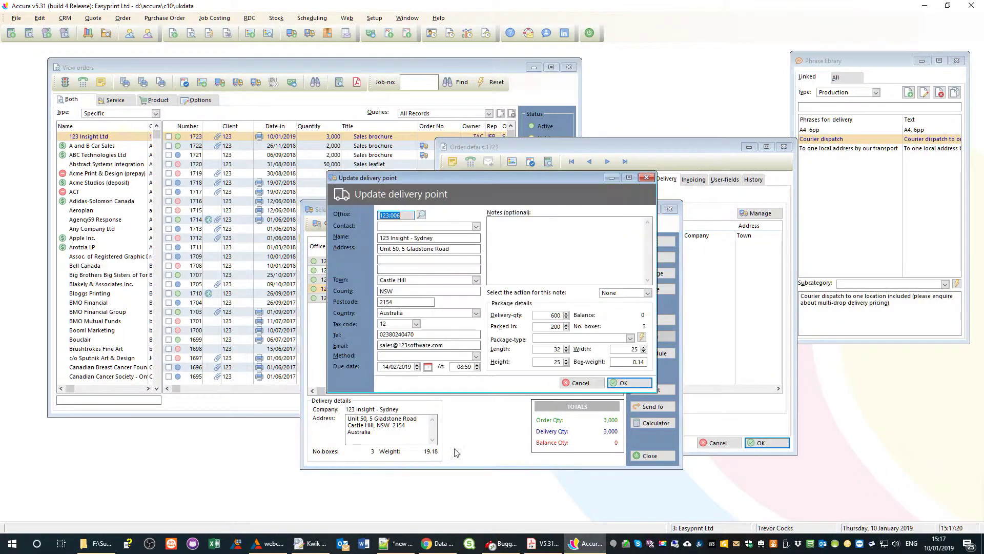
click(417, 364)
click(625, 384)
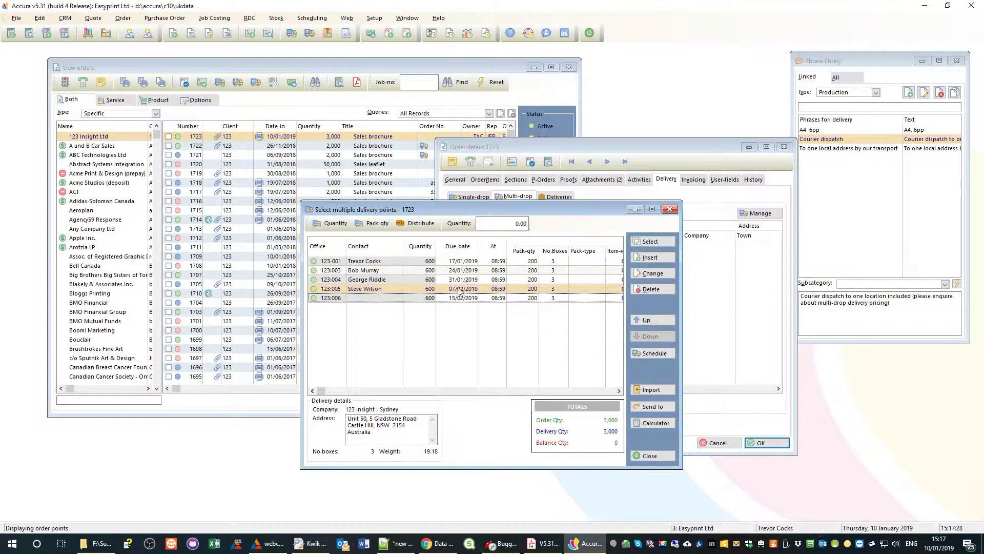
click(333, 281)
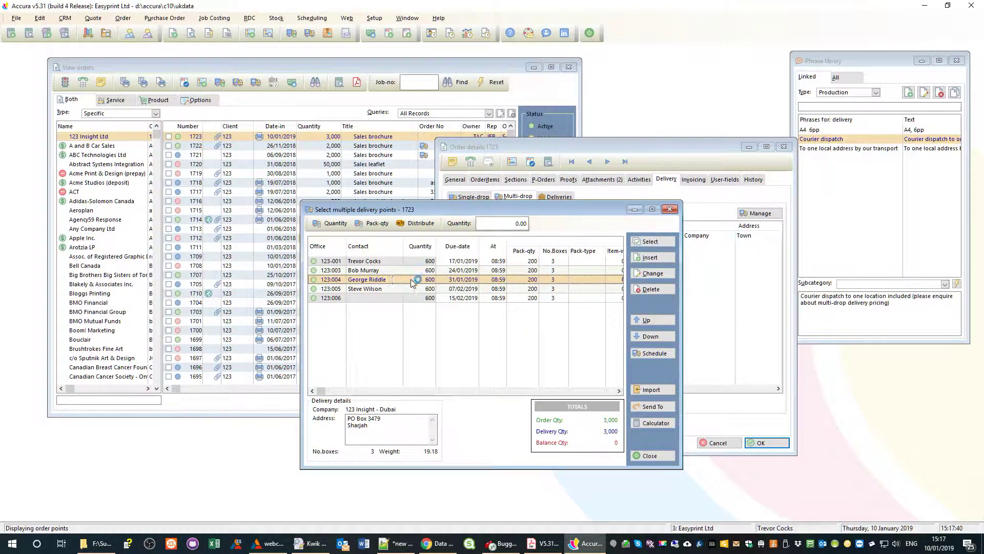
click(638, 321)
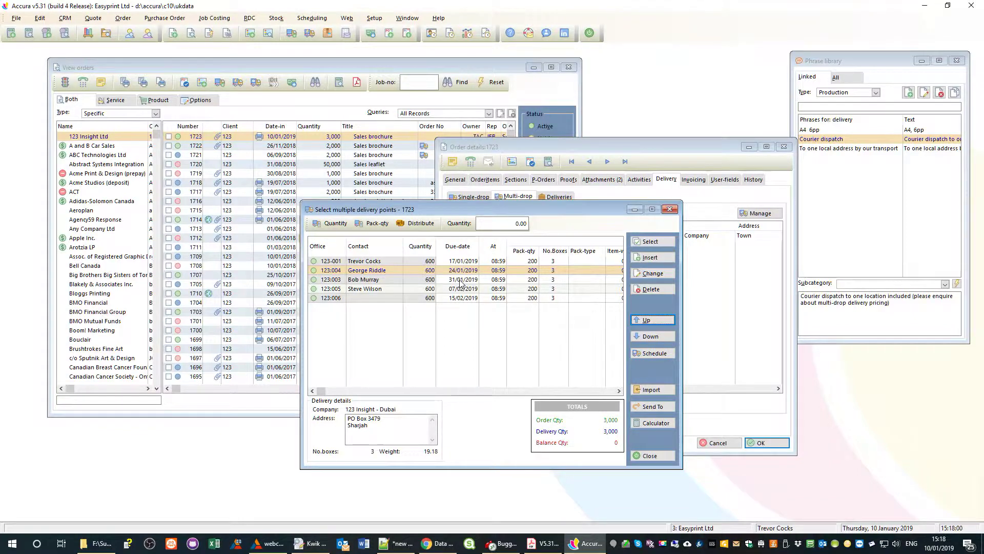
Step: Move the Southampton drop down and back up, then select the last three drops
click(461, 281)
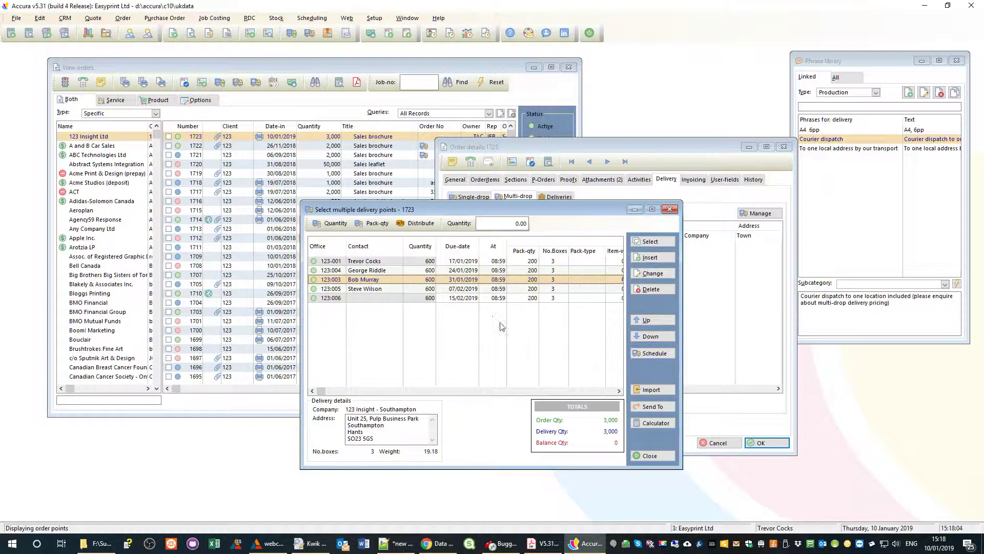
click(647, 338)
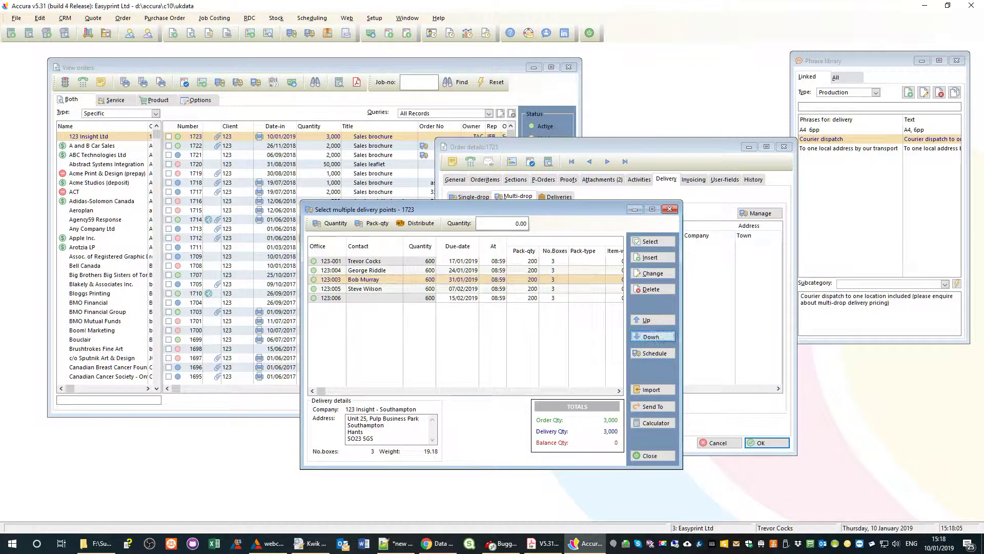
click(644, 321)
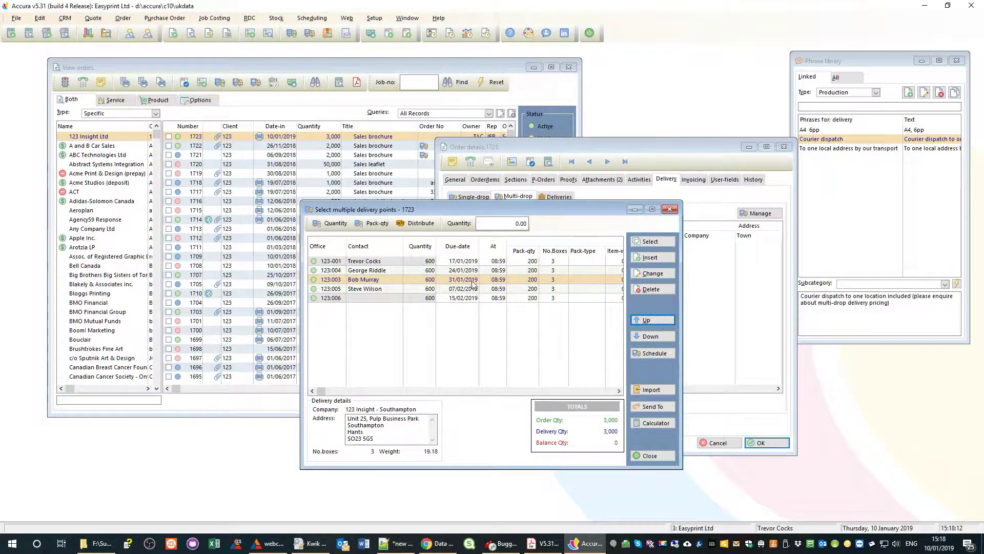
shift+click(464, 298)
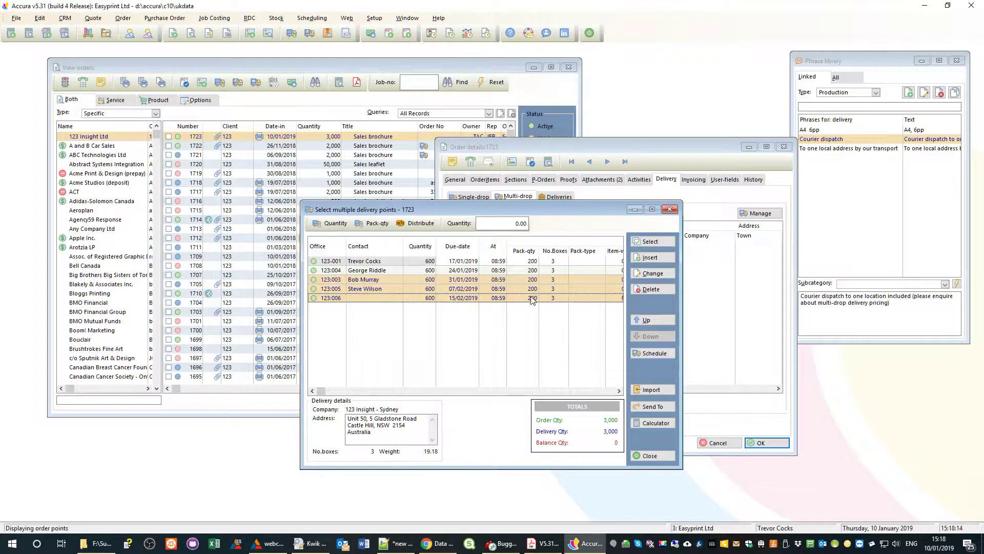
Step: Schedule the last three drops daily from 01/03/2019, giving 01/03, 04/03 and 05/03/2019
click(656, 354)
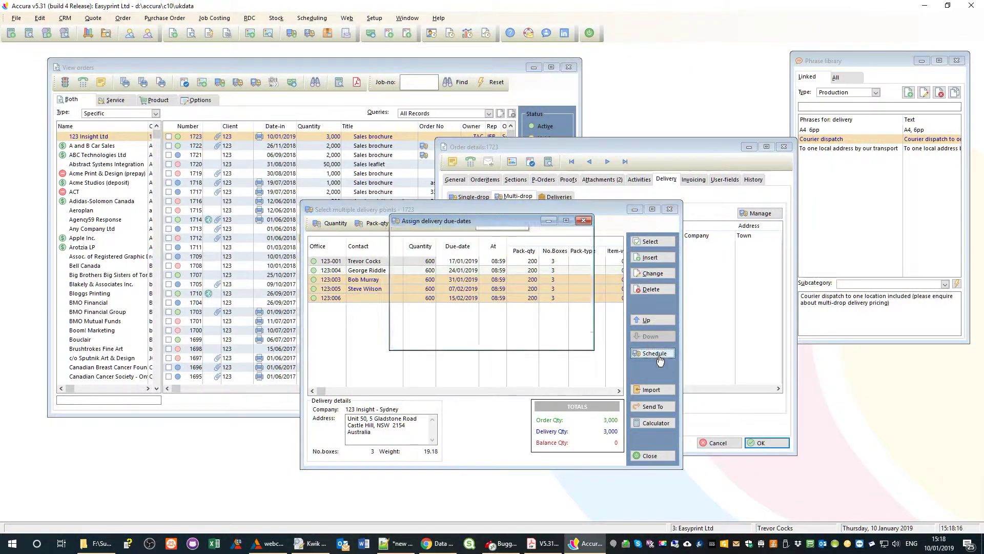
mouse_move(527, 226)
mouse_down()
mouse_move(653, 335)
mouse_move(707, 362)
mouse_up()
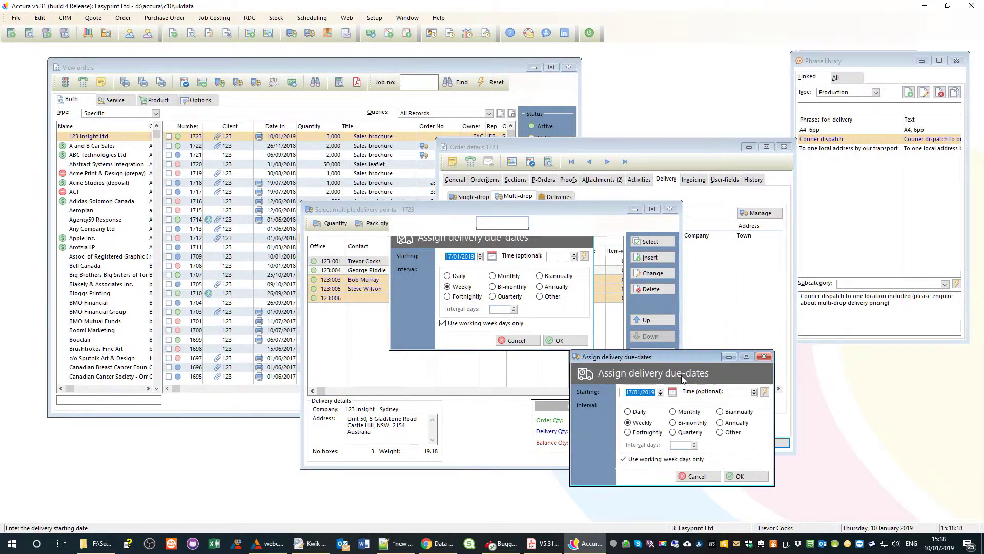
click(674, 394)
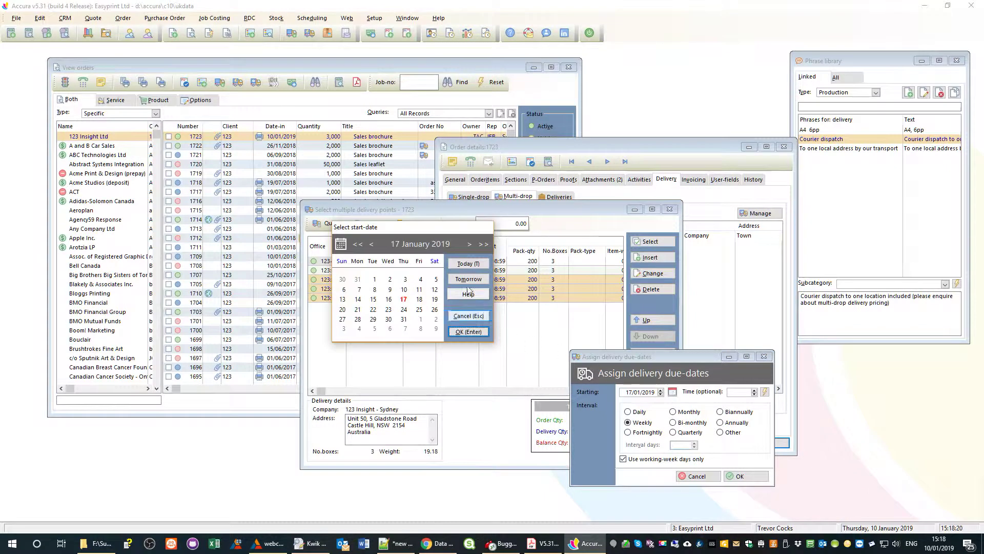
click(467, 245)
click(467, 244)
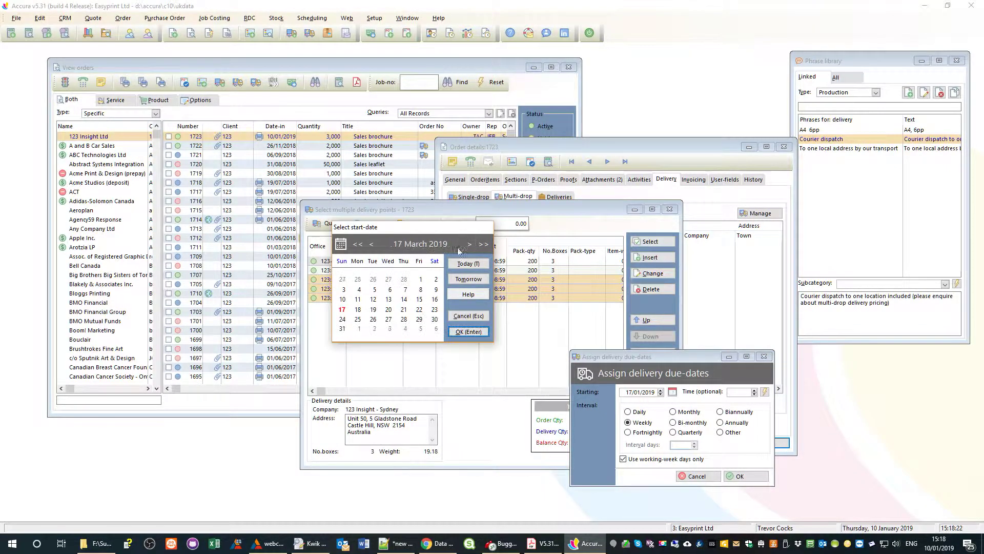
click(465, 333)
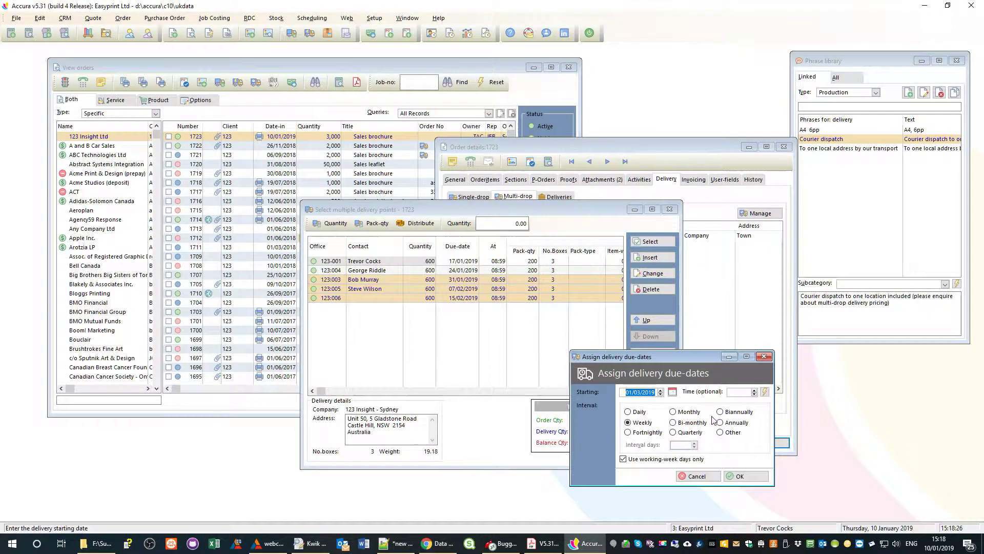
click(637, 415)
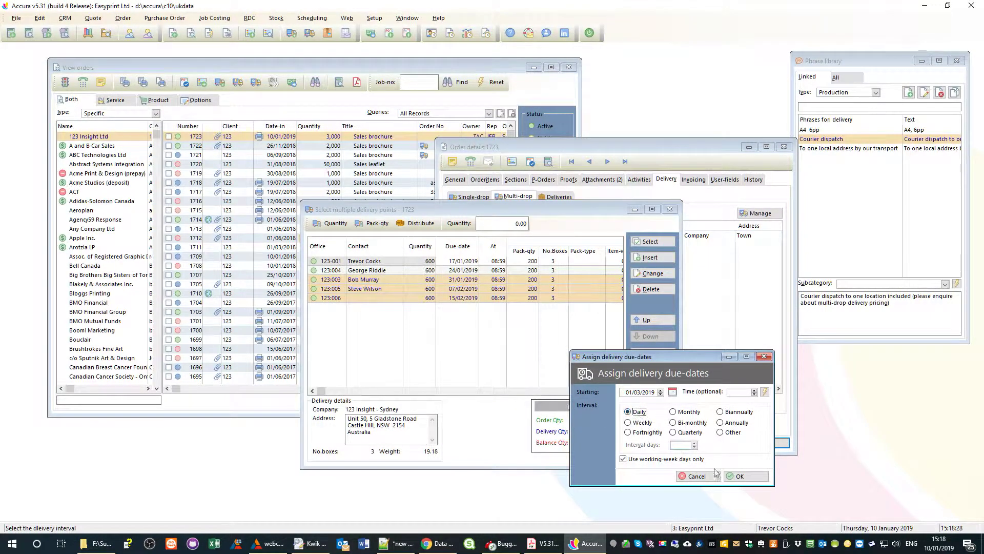
click(757, 478)
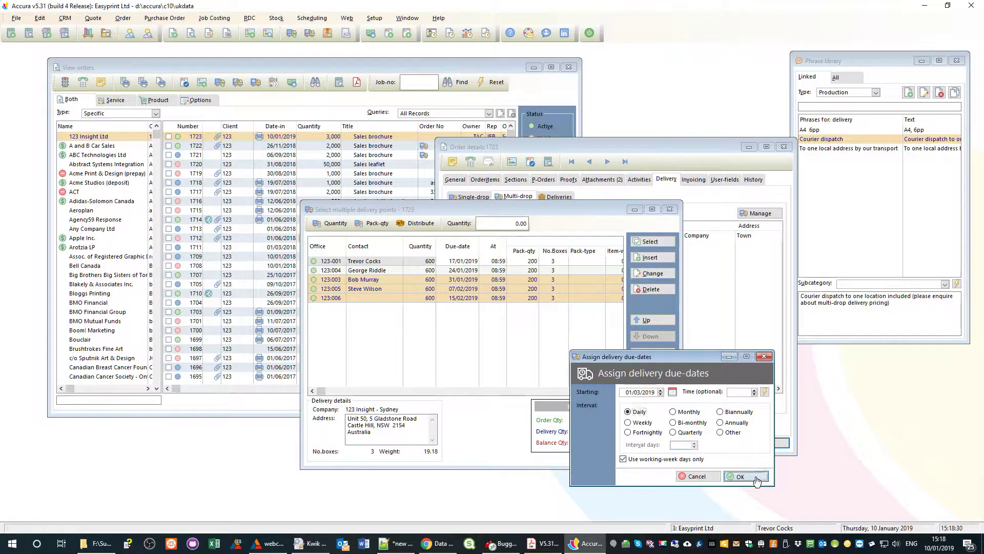
Step: Select rows in the delivery grid, starting a new selection at the head-office drop
click(464, 281)
click(462, 289)
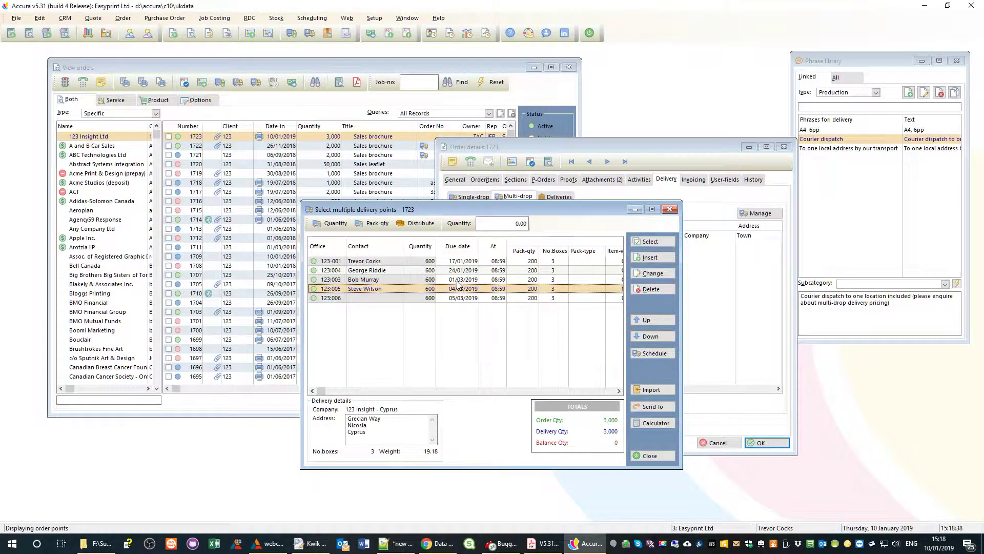
click(458, 280)
click(460, 290)
click(461, 299)
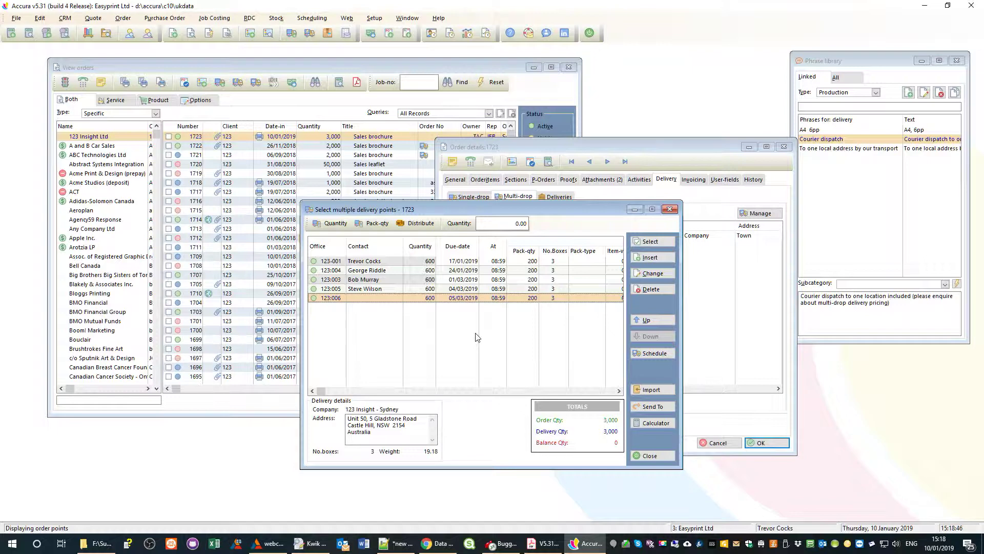
click(468, 261)
Step: Reapply weekly due-dates from 17/01/2019 to all five drops and accept the delivery points
shift+click(464, 298)
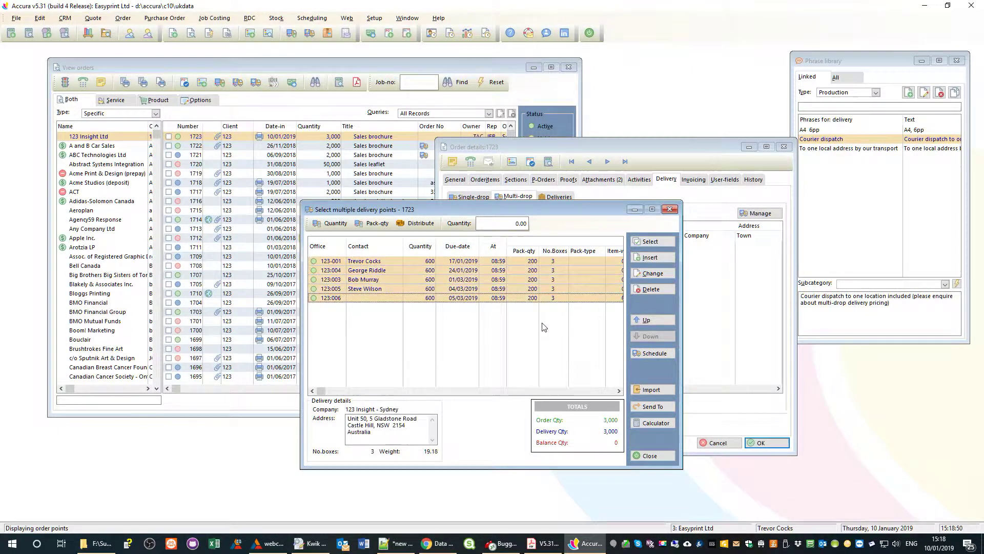
click(653, 354)
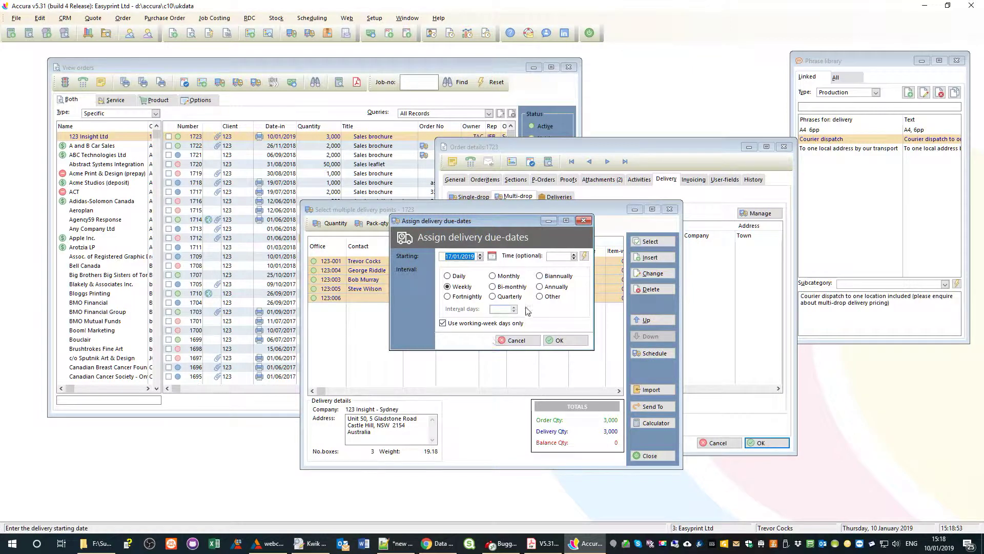
click(567, 341)
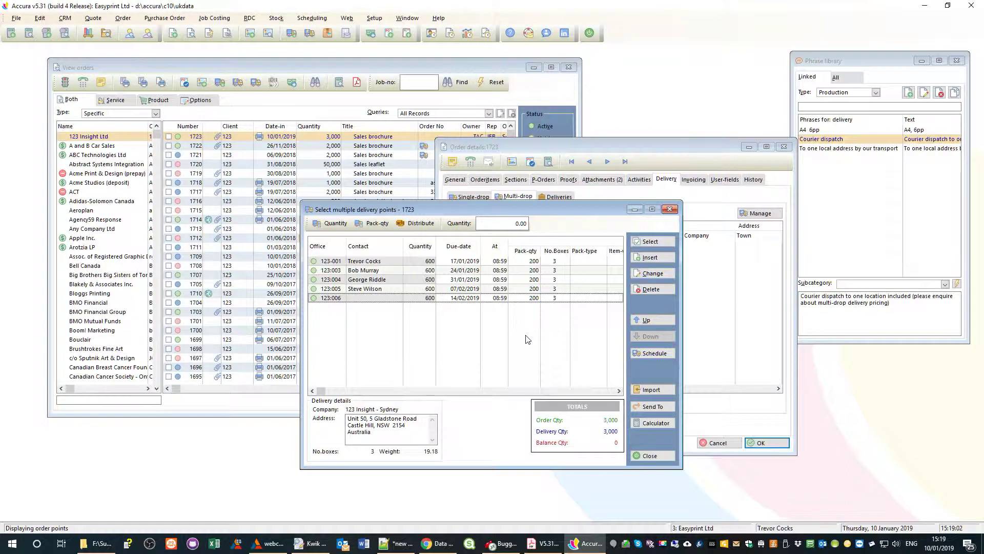
click(651, 455)
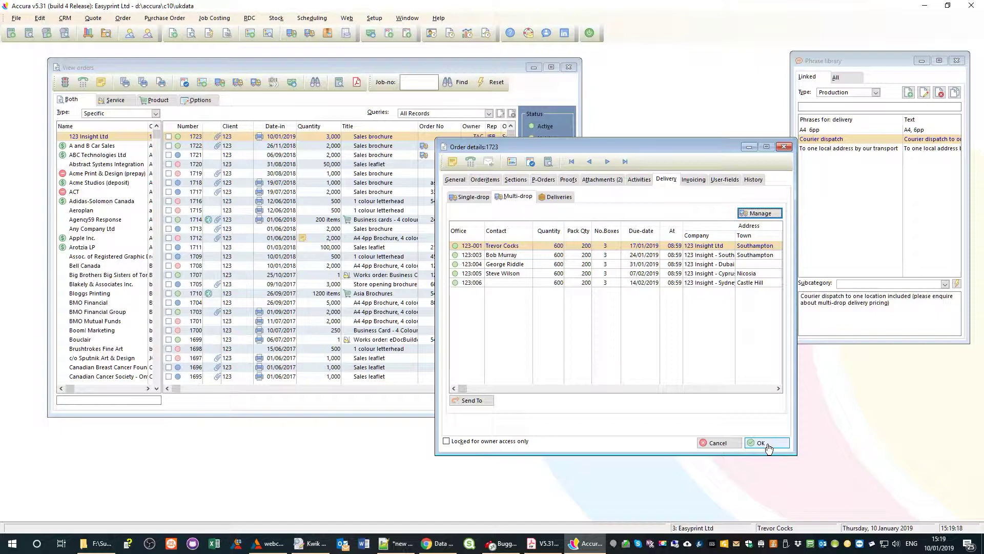
Step: Save order 1723, dismiss Order output options and close View orders
click(761, 443)
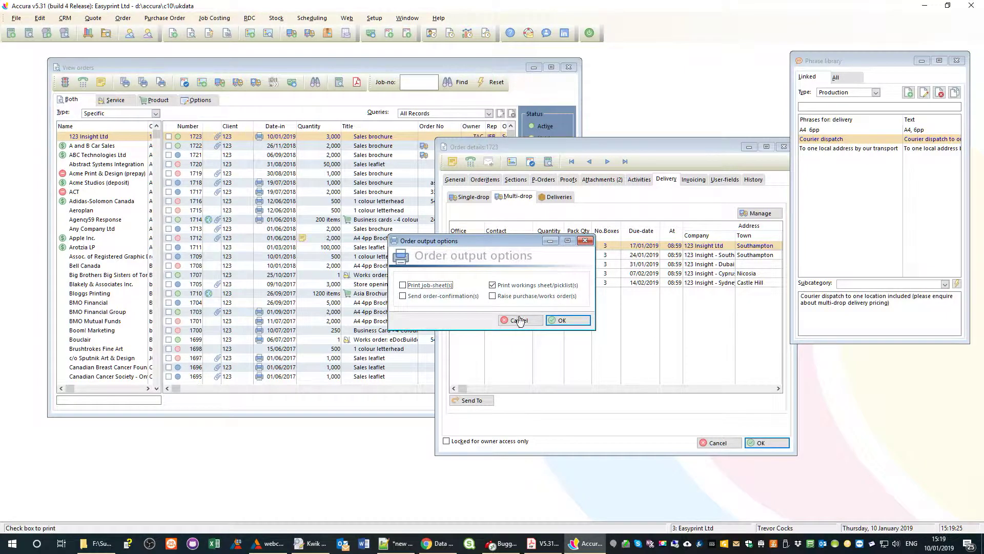
click(520, 321)
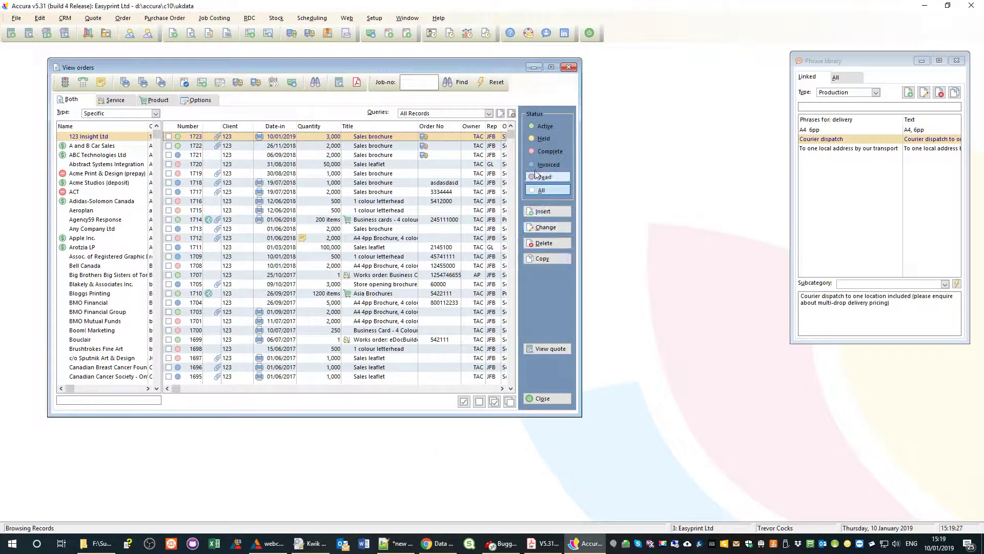
click(570, 68)
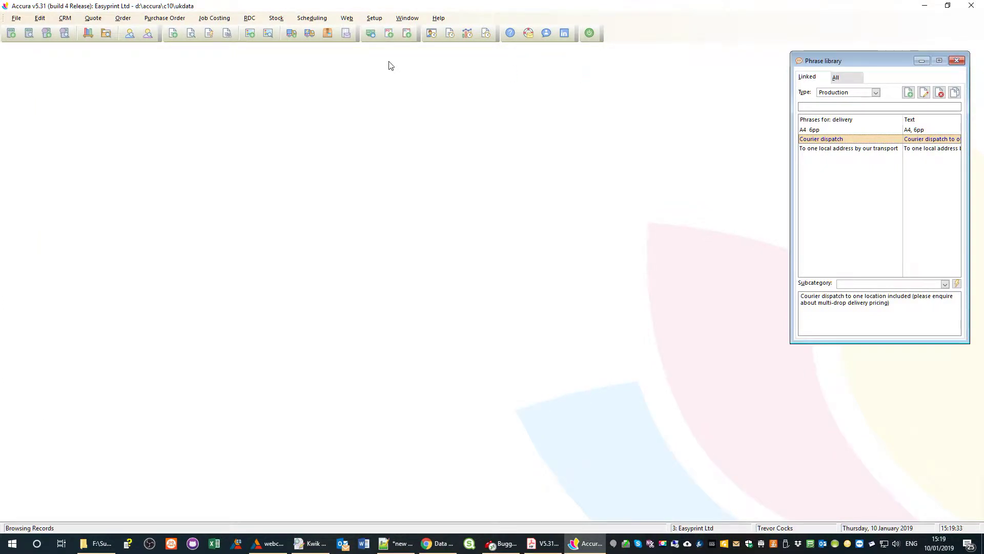
Step: Open Order > Delivery > Schedule, listing job 1468's two 50-copy deliveries due by 10/01/2019
click(126, 19)
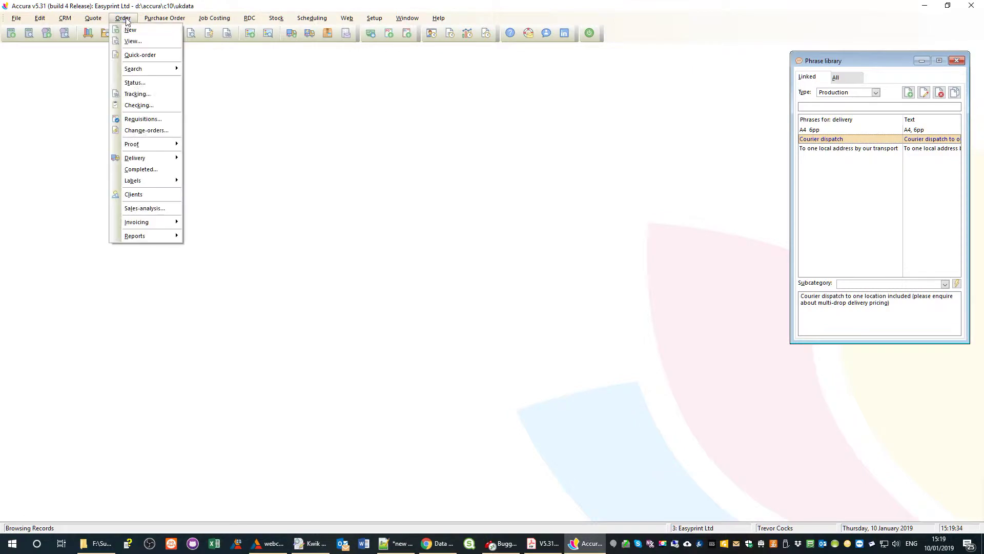
mouse_move(147, 163)
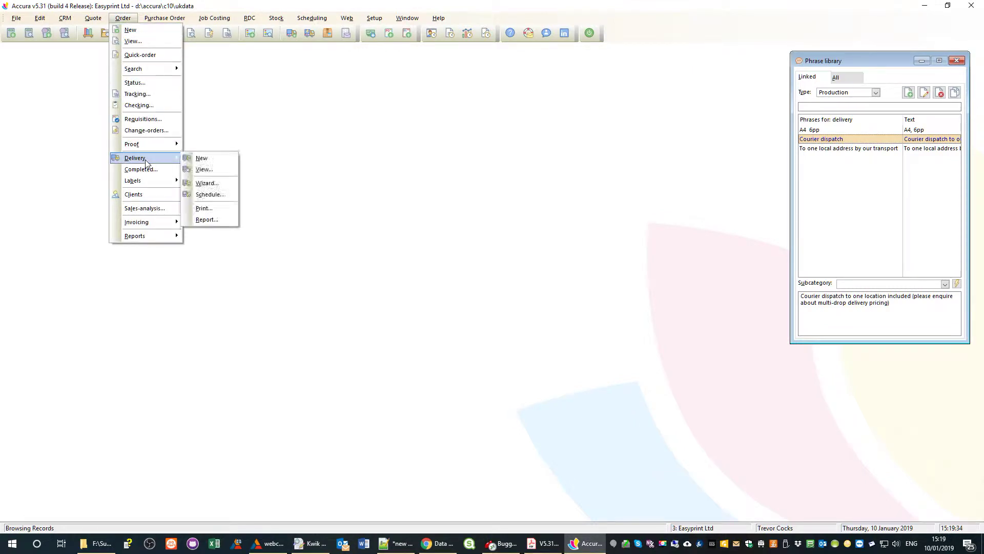
click(211, 196)
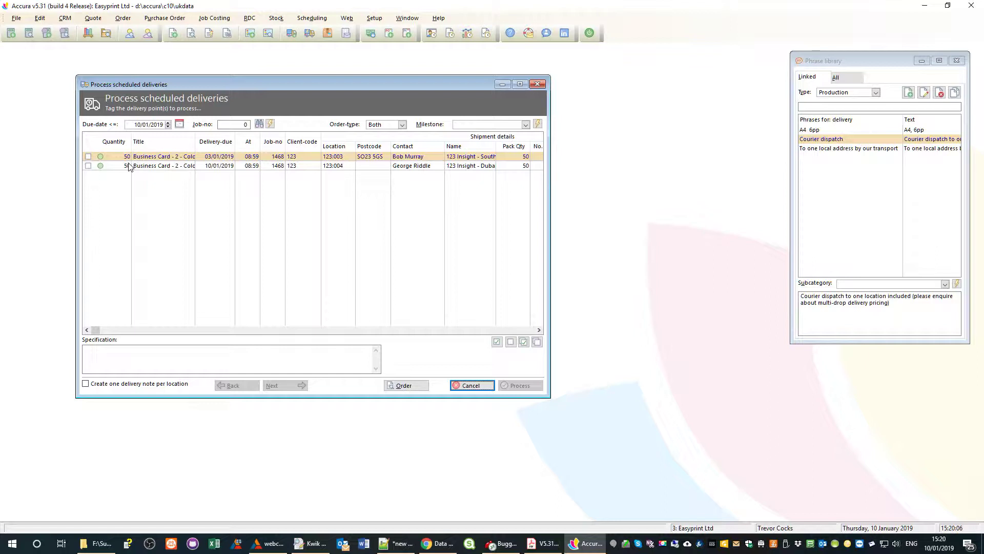
click(179, 124)
Step: Move the due-date cutoff forward to 1 March 2019
click(469, 244)
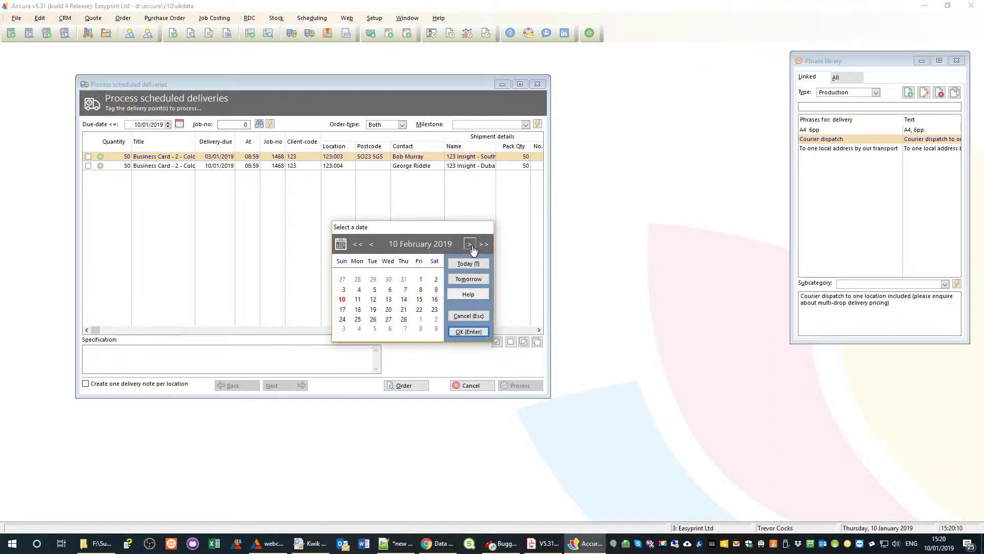
click(470, 244)
double_click(420, 279)
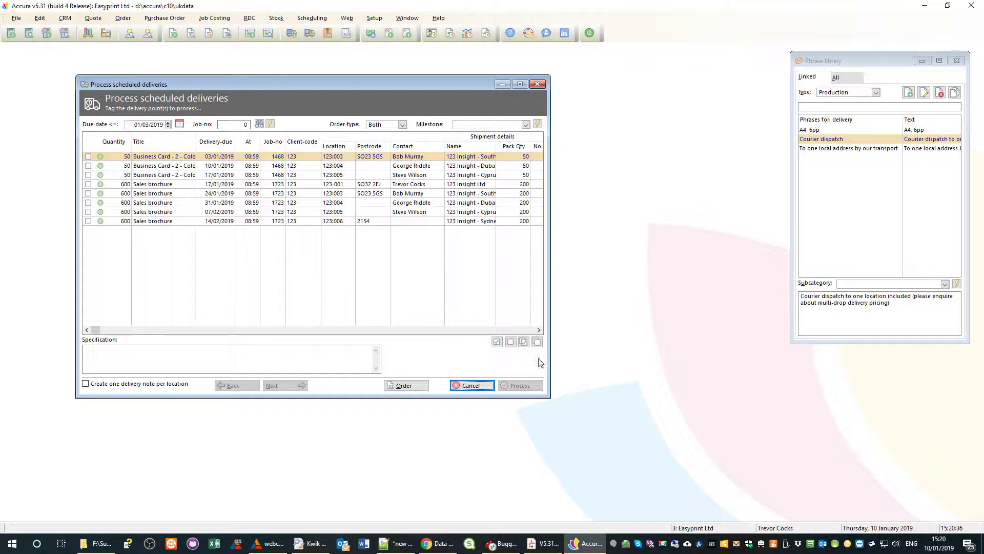
Step: Tag only the 03/01 and 17/01 business card and 17/01 sales brochure deliveries, then continue
click(524, 342)
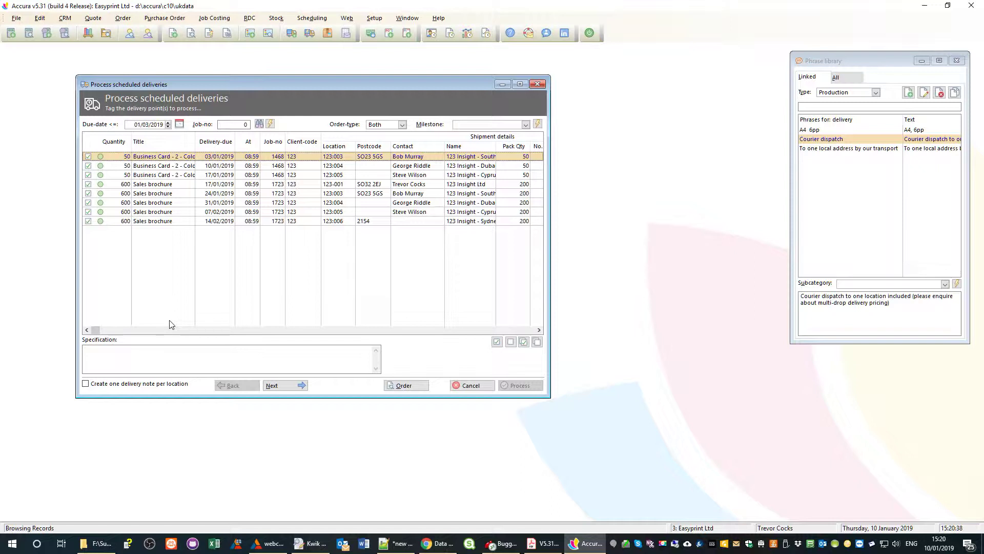
click(537, 342)
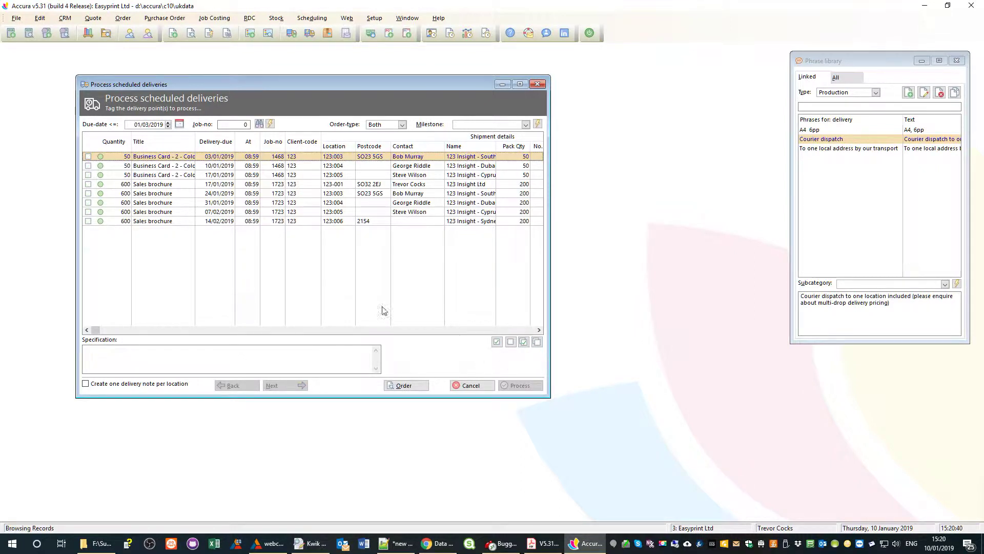
click(89, 157)
click(89, 174)
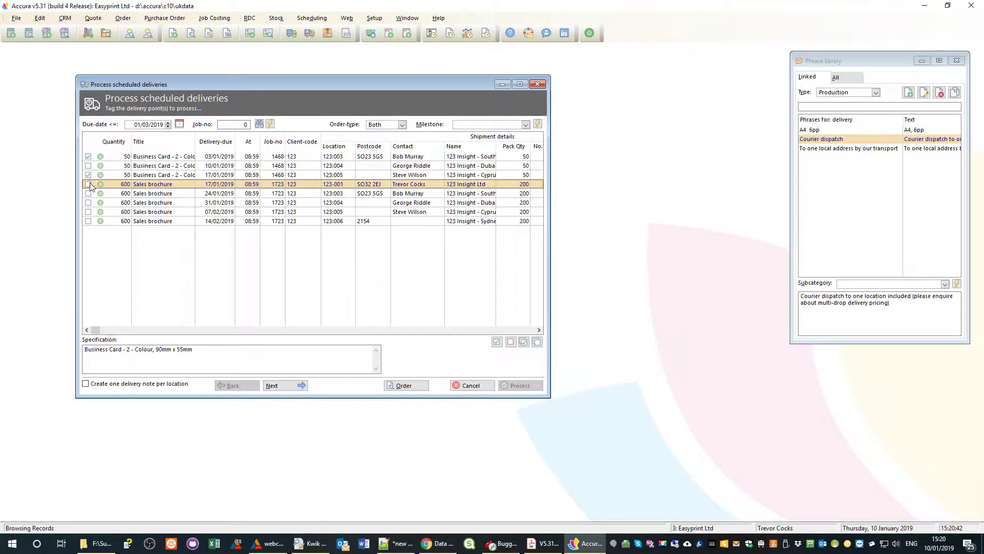
click(89, 184)
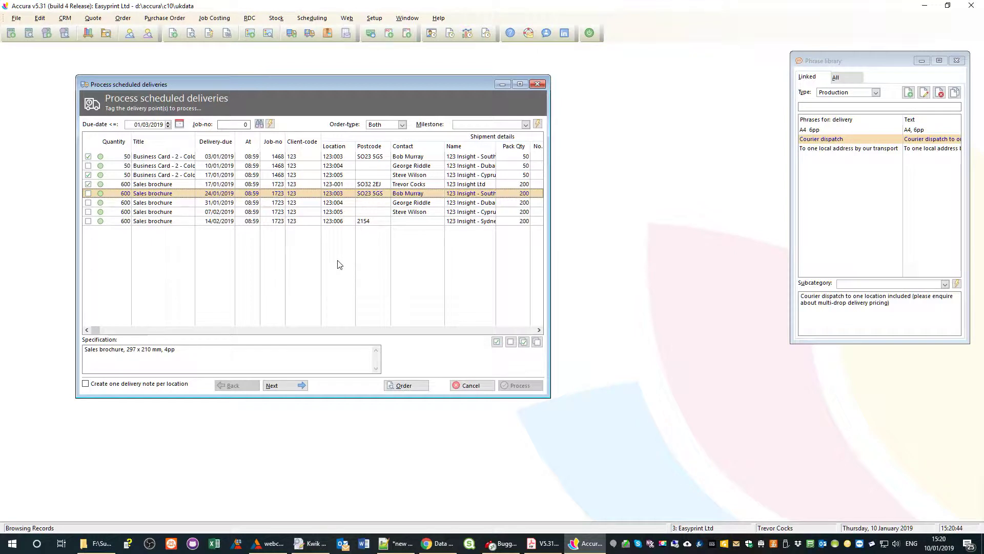
click(288, 391)
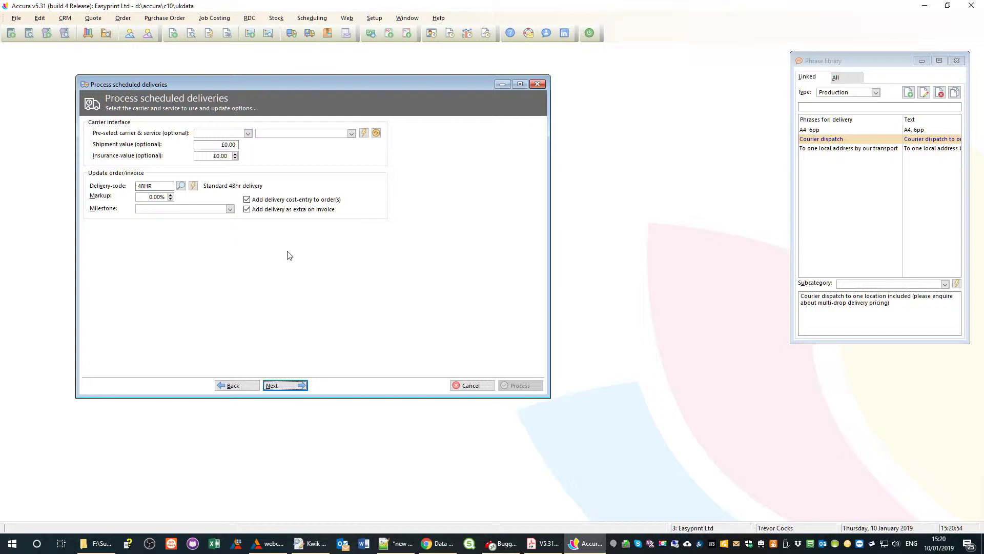
Step: Leave the carrier unset and generate delivery notes for the Southampton, Cyprus and head offices
click(248, 134)
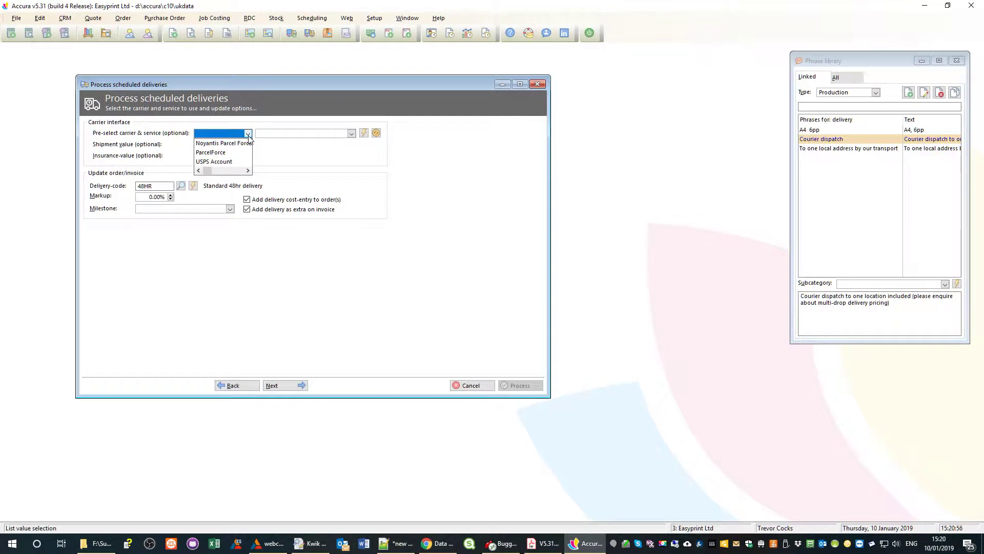
click(250, 138)
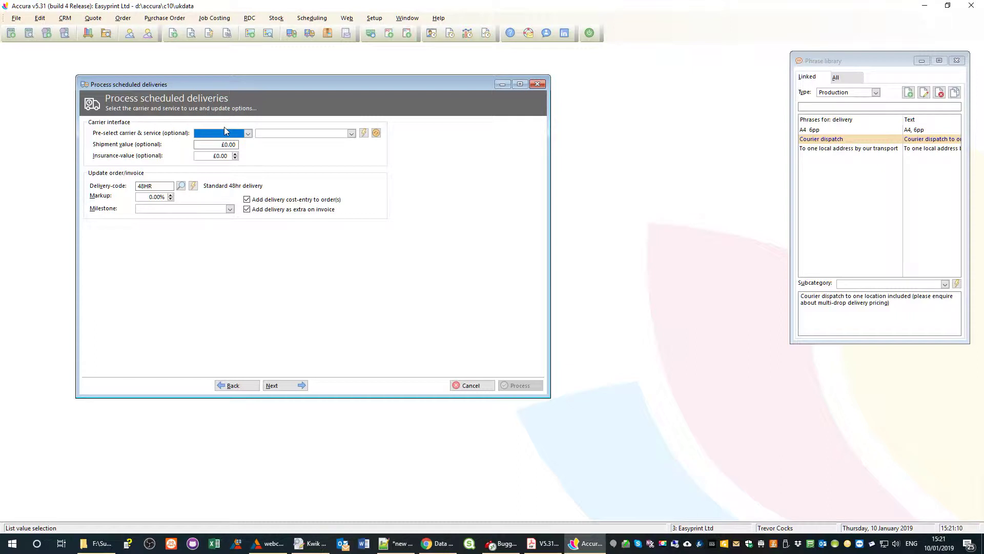
click(255, 390)
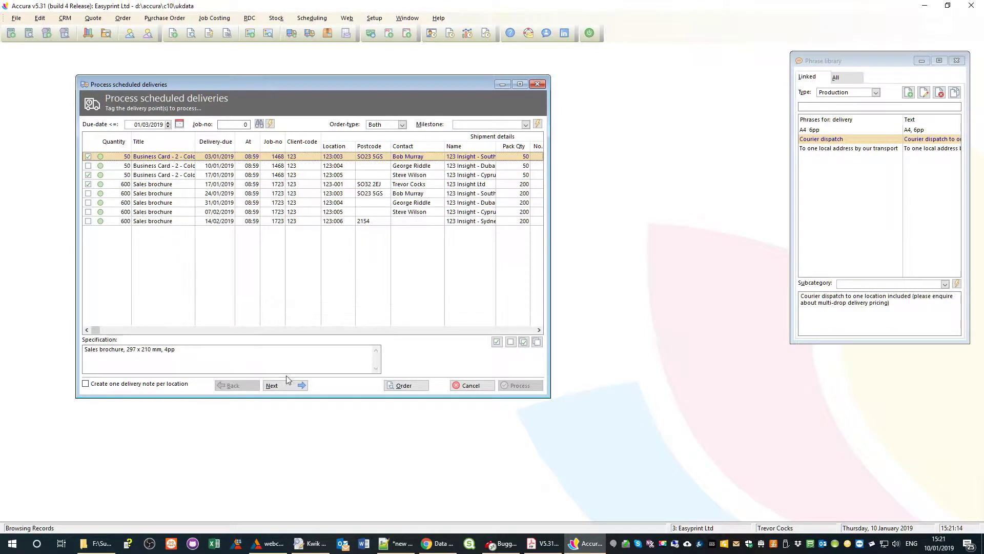
click(273, 384)
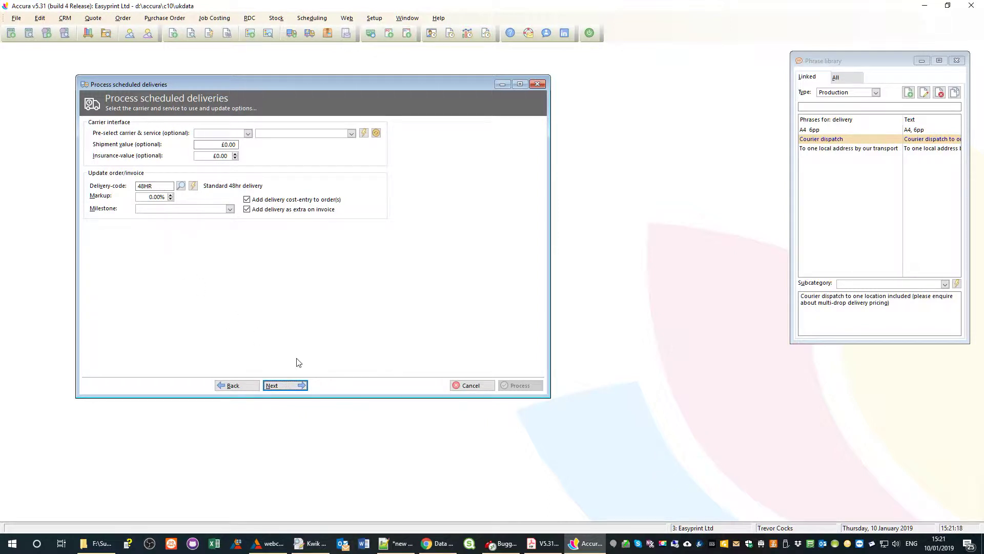
click(290, 385)
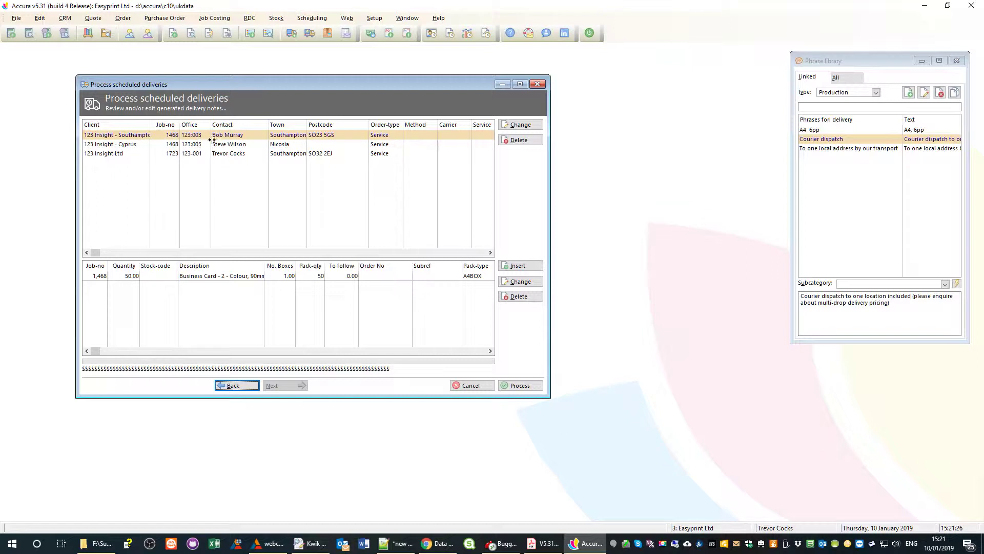
Step: Check the items on the Southampton, Cyprus and 123 Insight Ltd notes, then process the batch
click(275, 148)
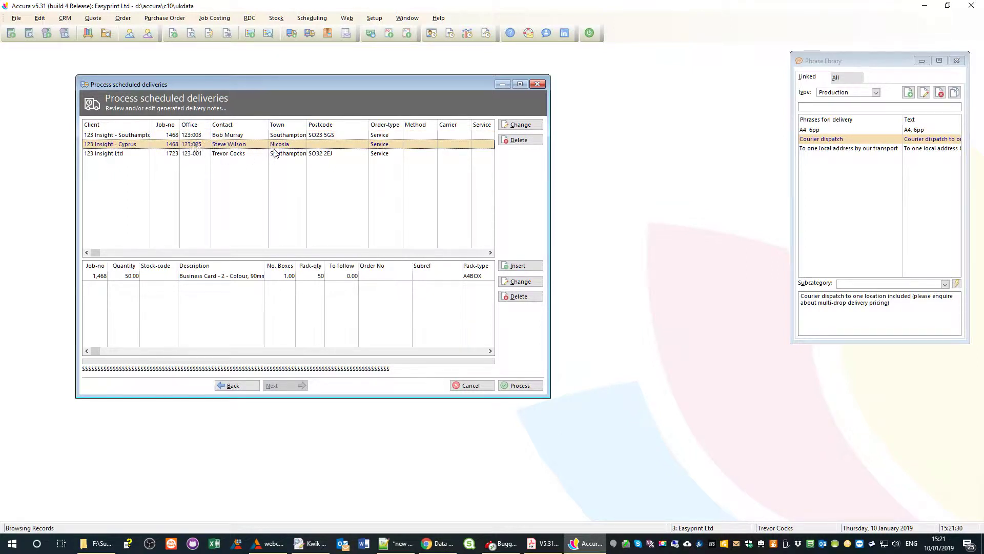
click(281, 155)
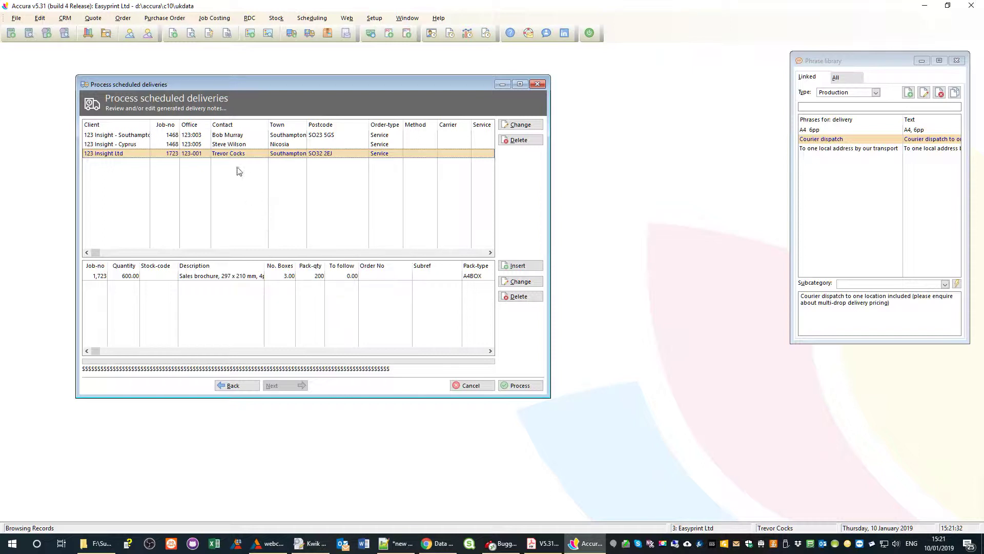
click(234, 145)
click(213, 280)
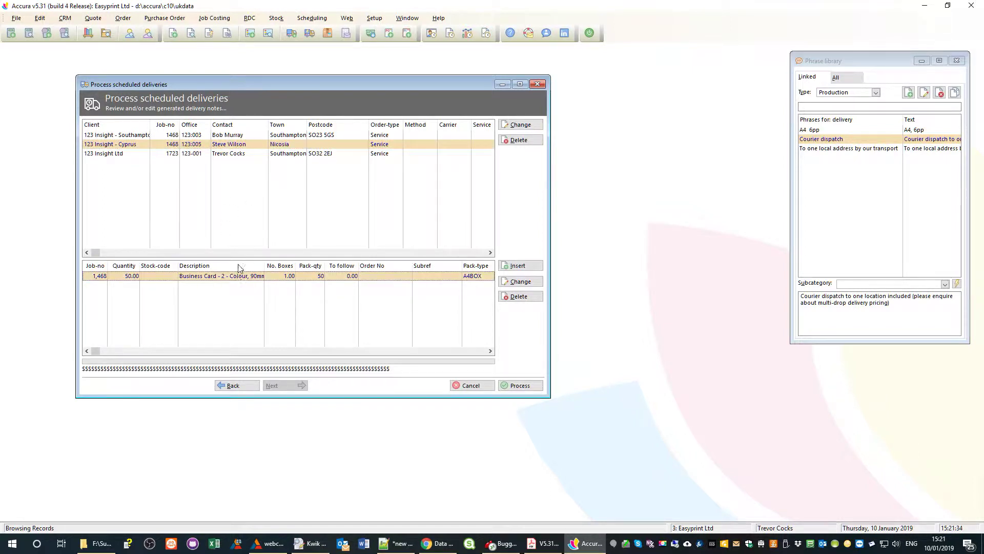
click(231, 135)
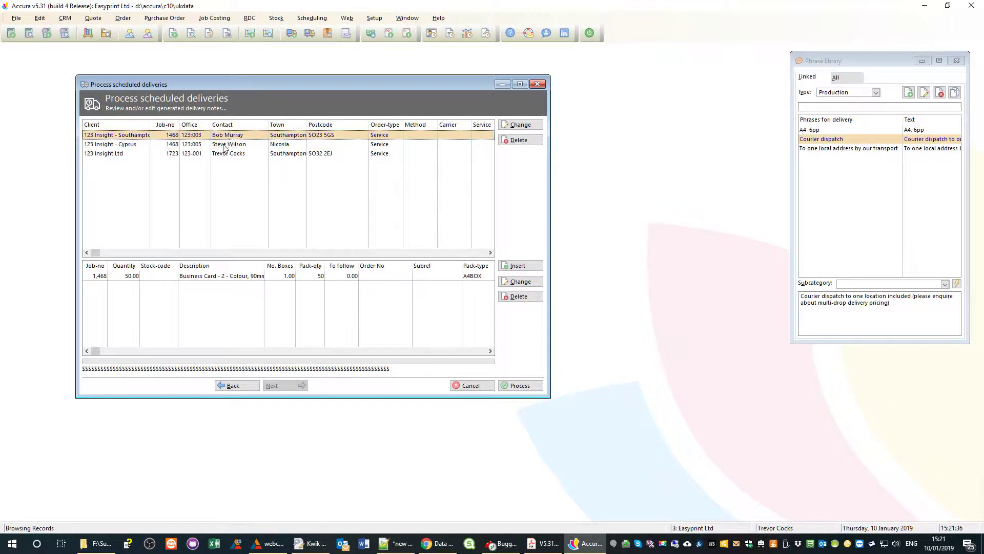
click(224, 146)
click(227, 154)
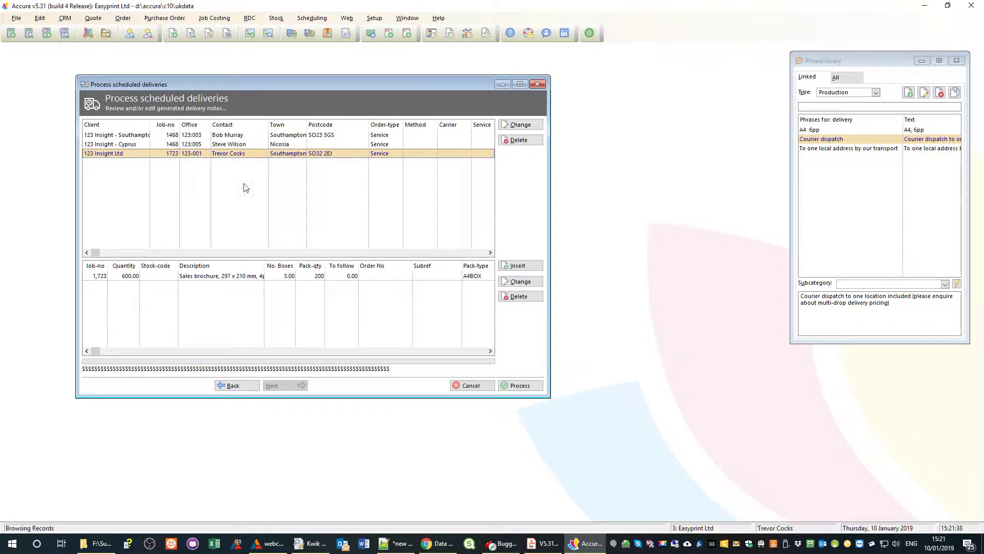
click(237, 145)
click(237, 153)
click(520, 391)
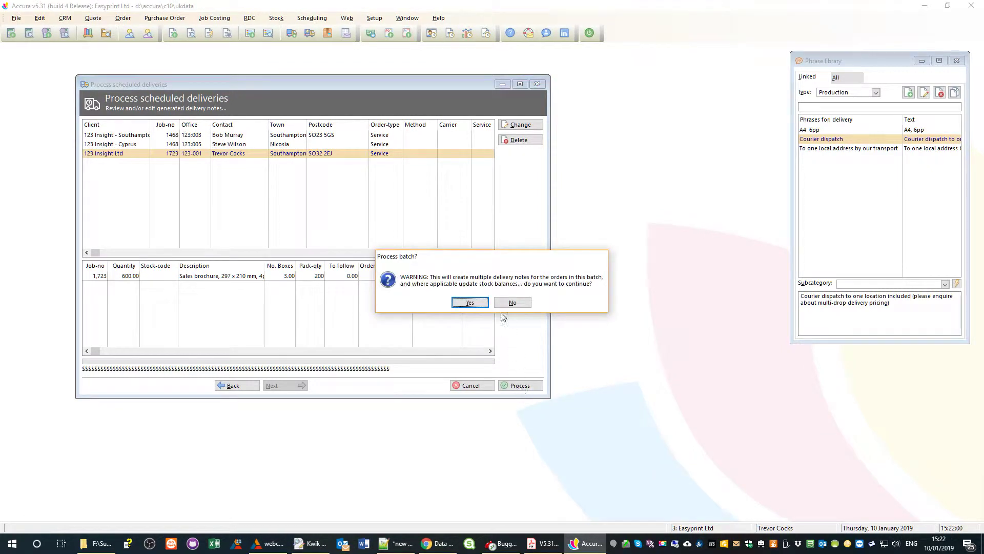
Step: Confirm creating delivery notes 1333–1335 with packing labels enabled, and output them
click(474, 306)
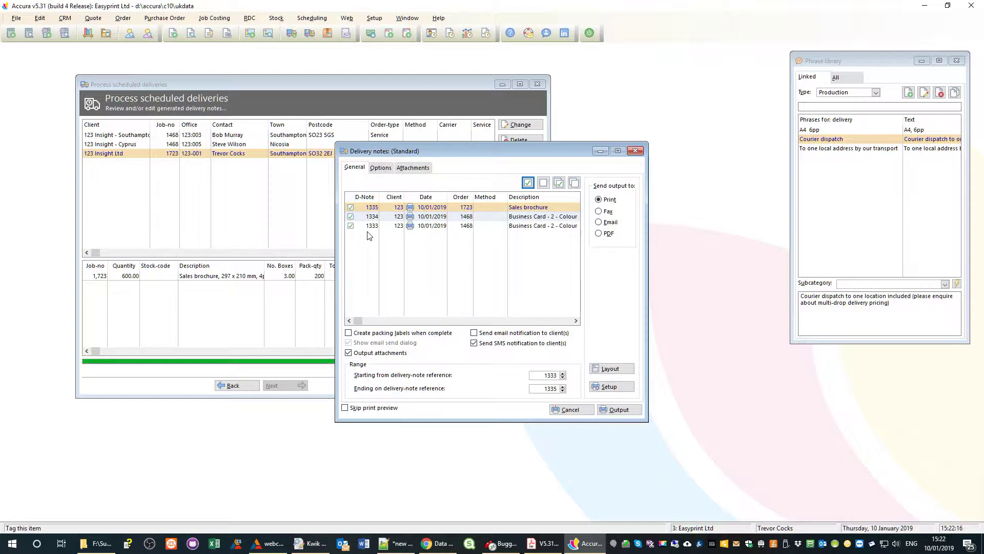
click(372, 335)
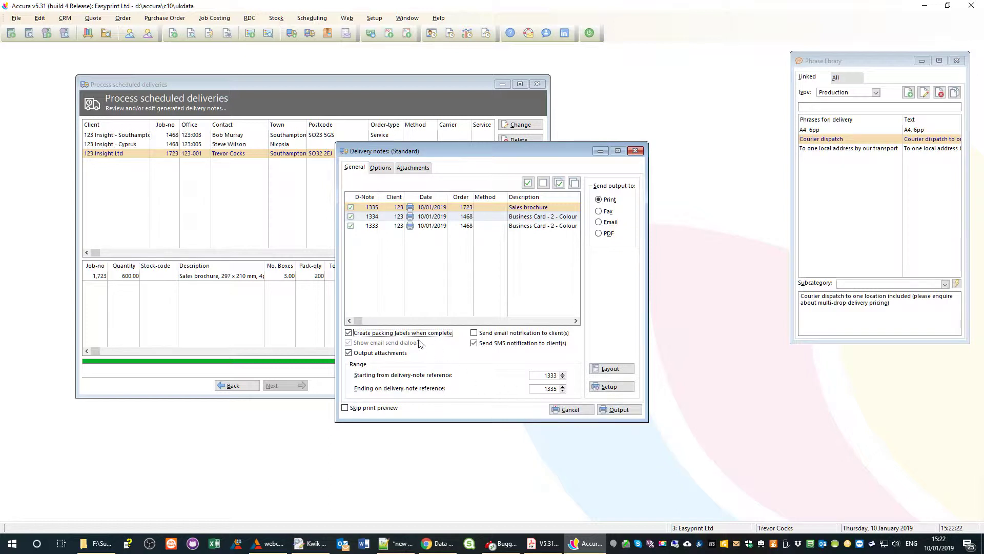
click(633, 413)
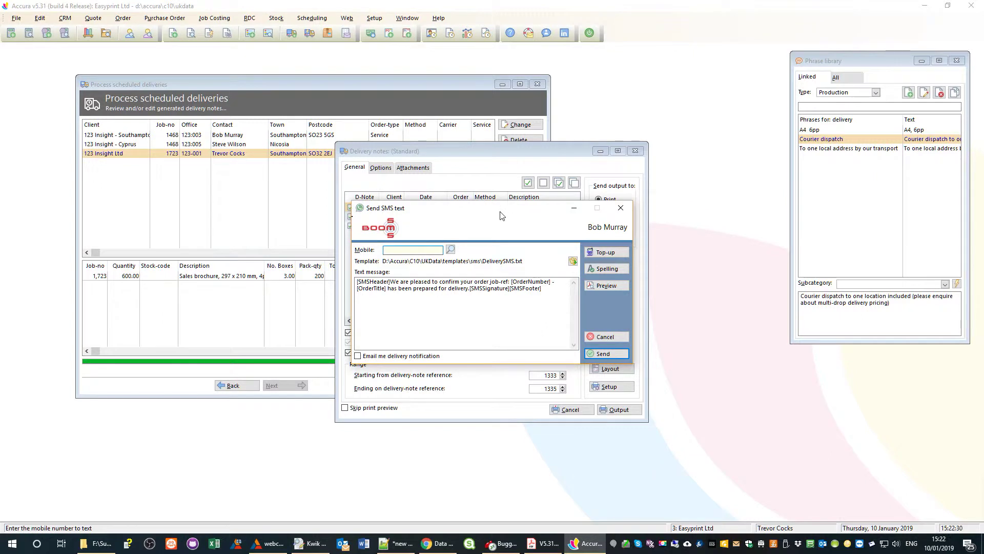
mouse_move(505, 212)
mouse_down()
mouse_move(608, 129)
mouse_move(630, 74)
mouse_up()
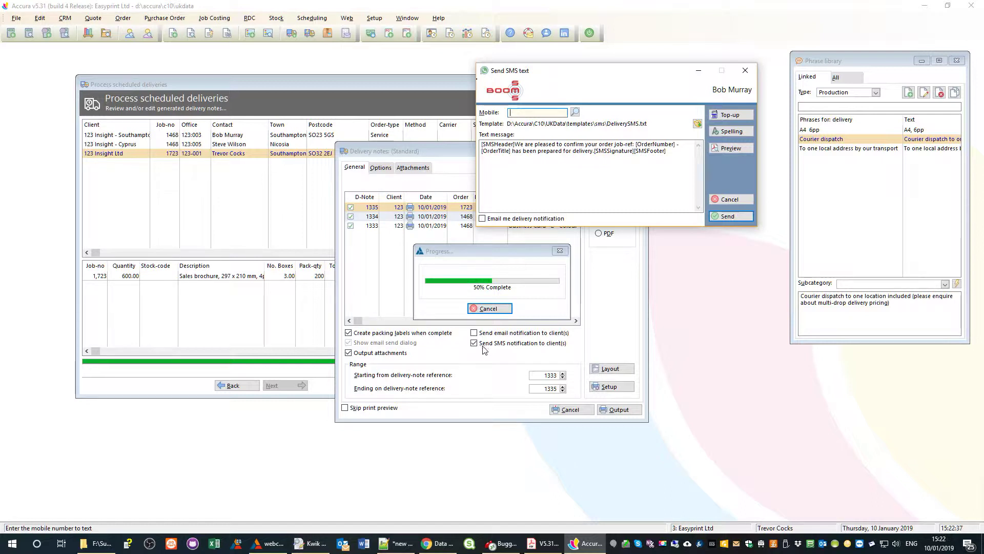
Step: Cancel the SMS delivery notifications for the first two contacts
click(746, 205)
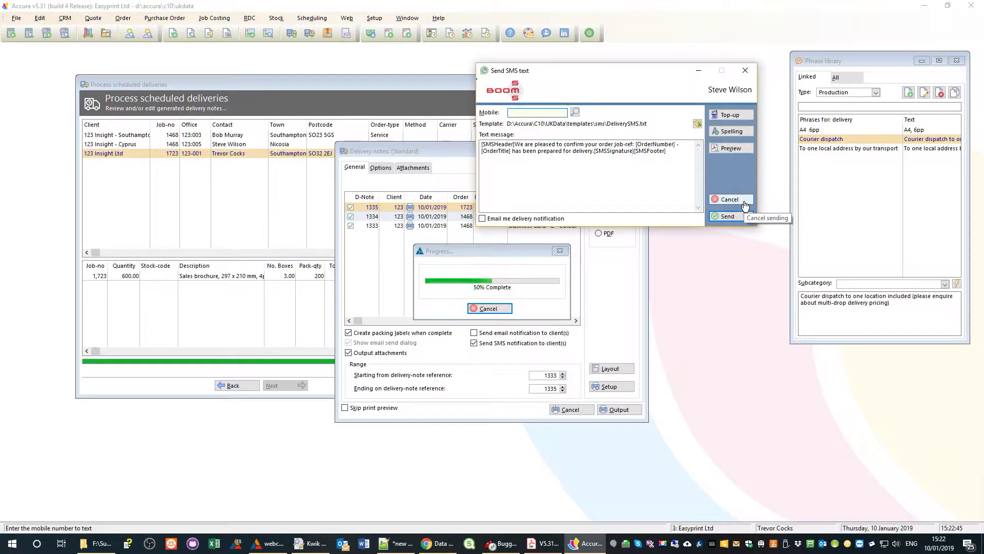
click(746, 205)
Step: Skip the last SMS, review delivery notes 1333–1335 at full-page zoom, then close the preview
click(745, 205)
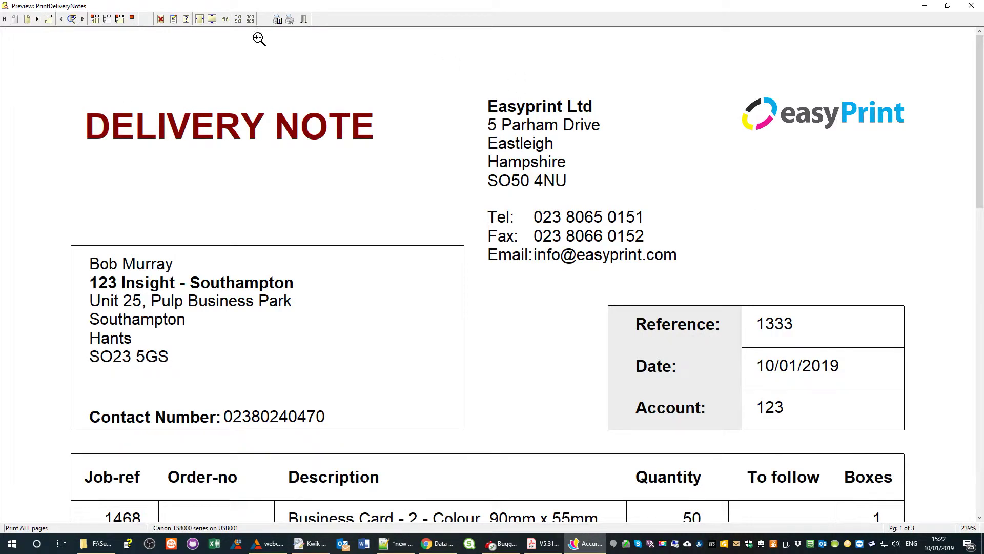
click(210, 22)
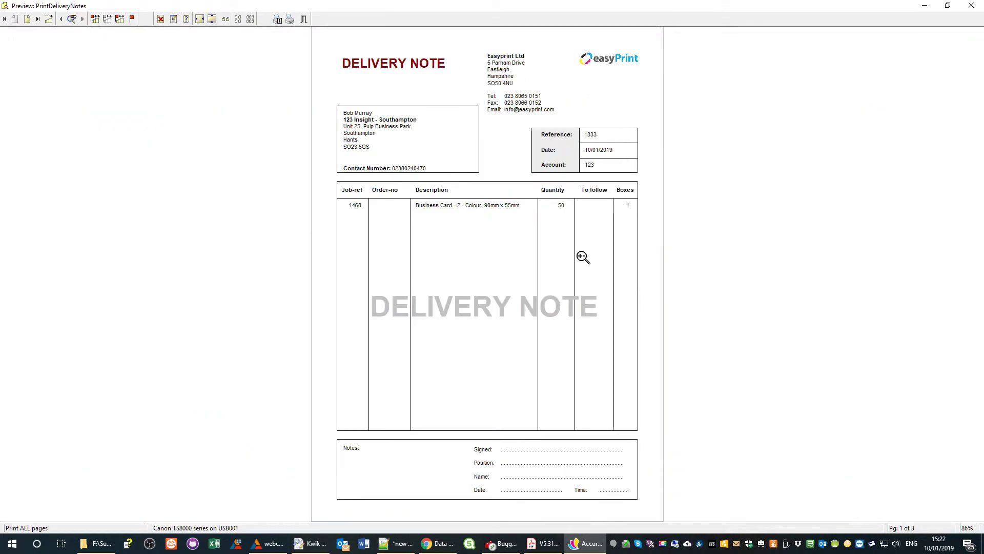
scroll(583, 257, down, 2)
scroll(583, 257, up, 1)
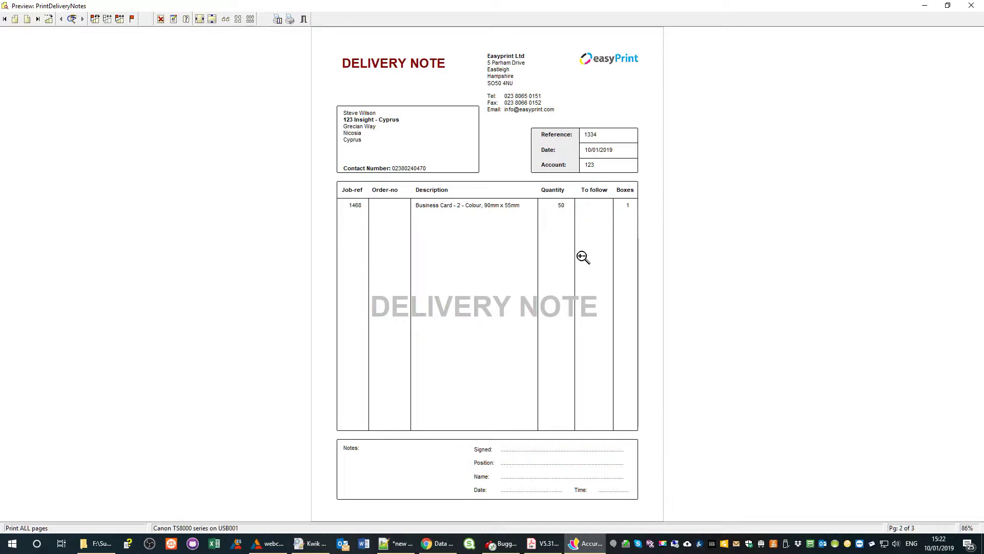
scroll(583, 257, down, 1)
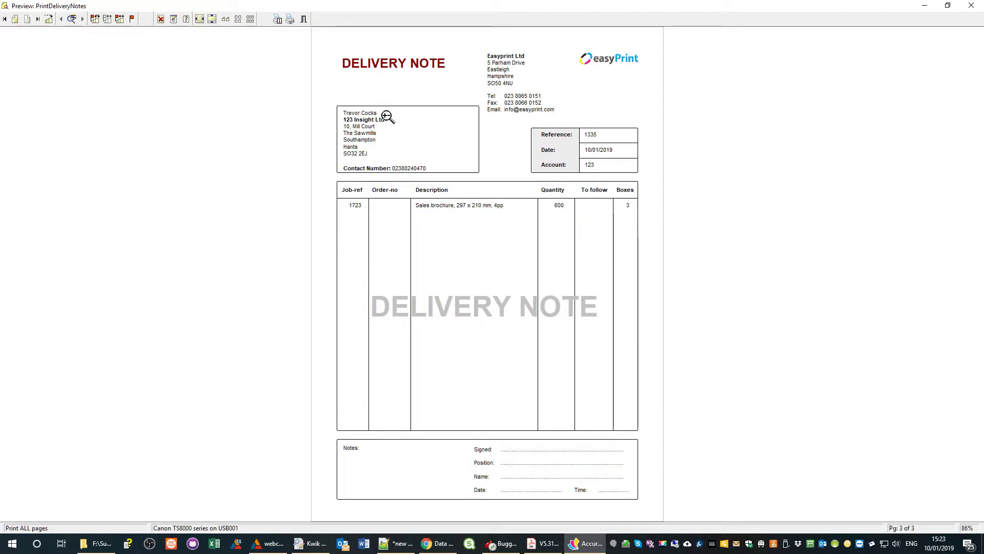
click(303, 19)
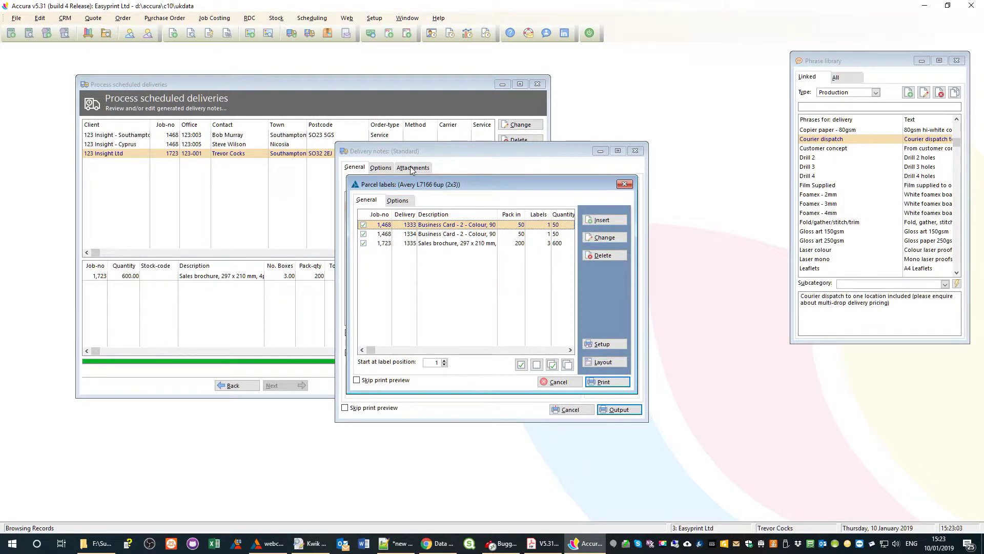
Step: Print the parcel labels, view the five-label sheet full-page, and close the preview
click(617, 383)
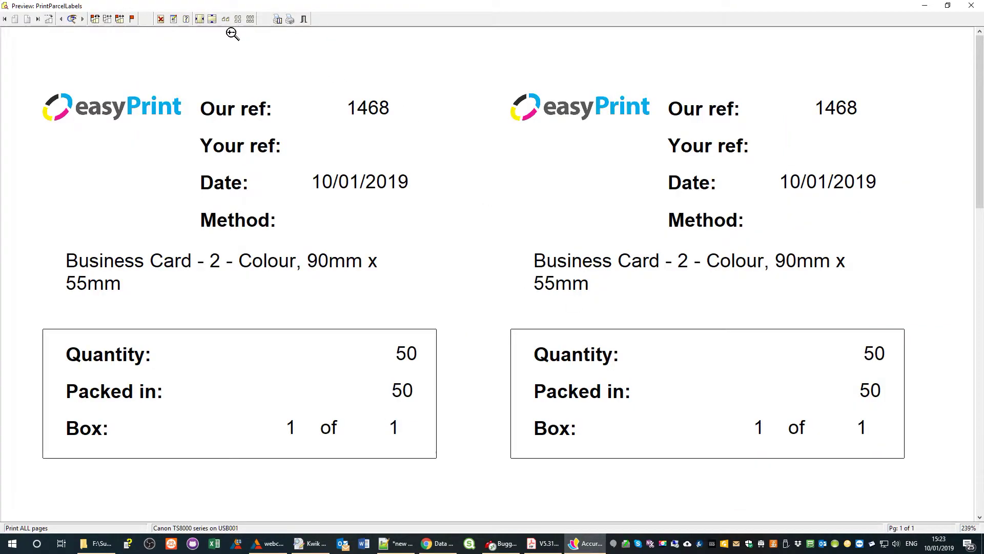
click(212, 20)
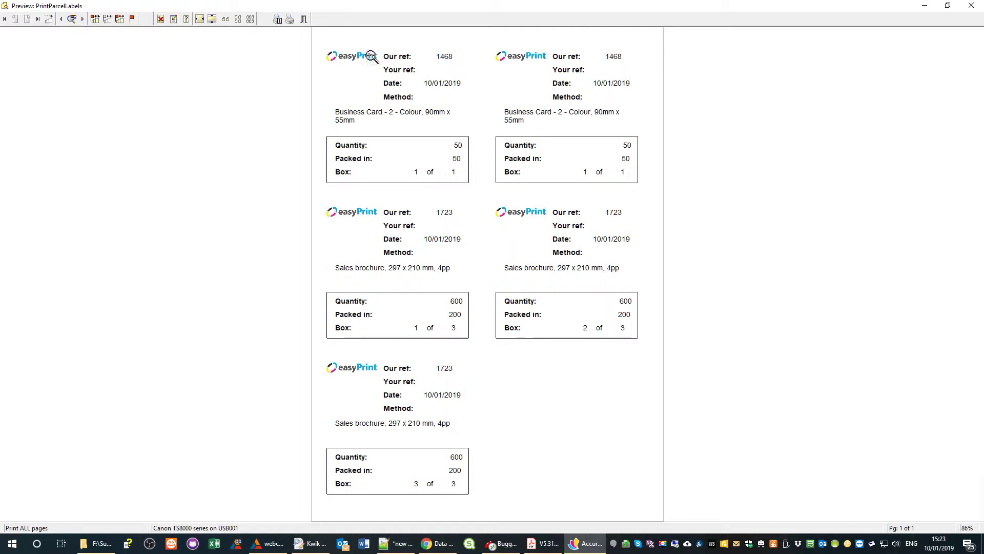
click(304, 19)
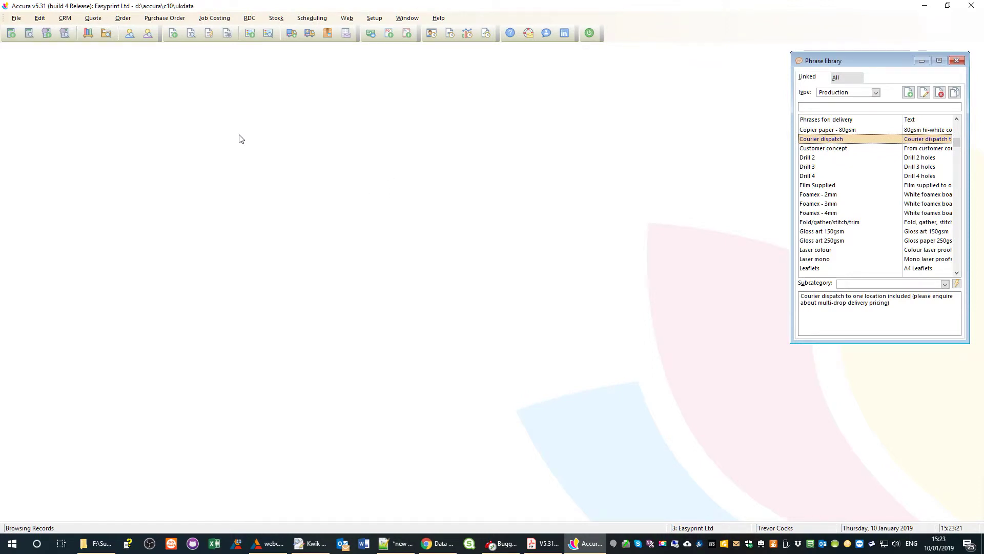
Step: Reopen the Process scheduled deliveries dialog from the Order > Delivery menu
click(121, 20)
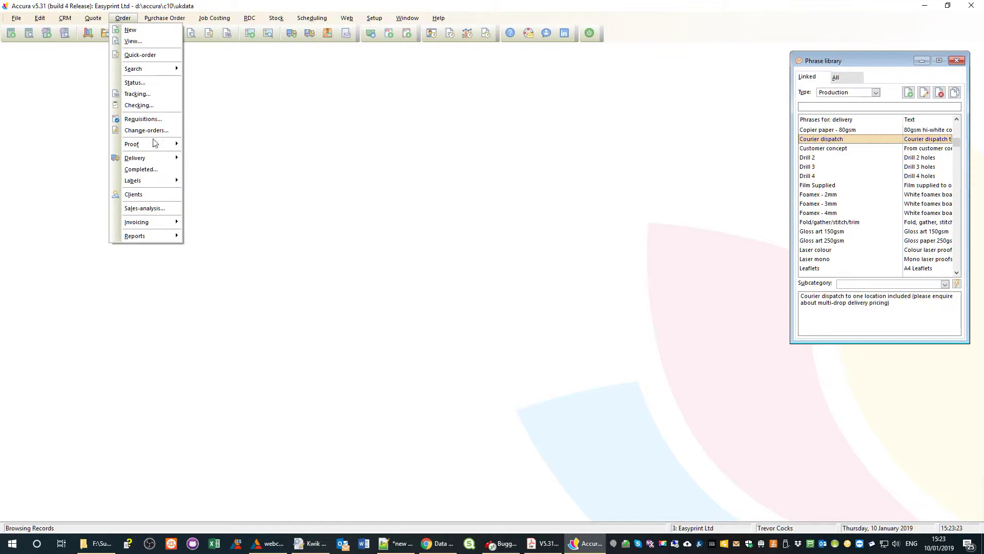
mouse_move(169, 160)
click(210, 195)
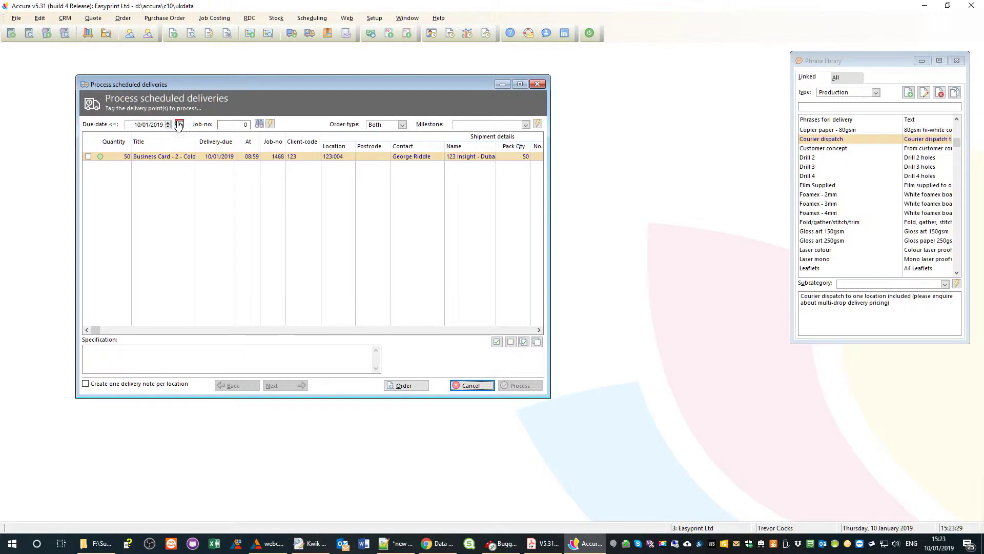
Step: Set the due-date cutoff to 01/03/2019 to reveal order 1723's brochure drops, then cancel
click(179, 124)
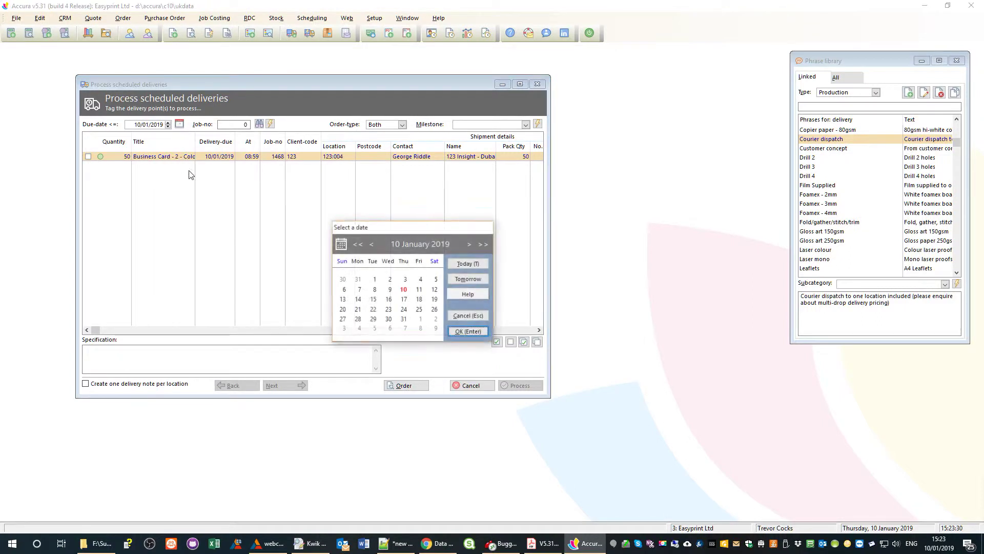
click(470, 244)
click(470, 244)
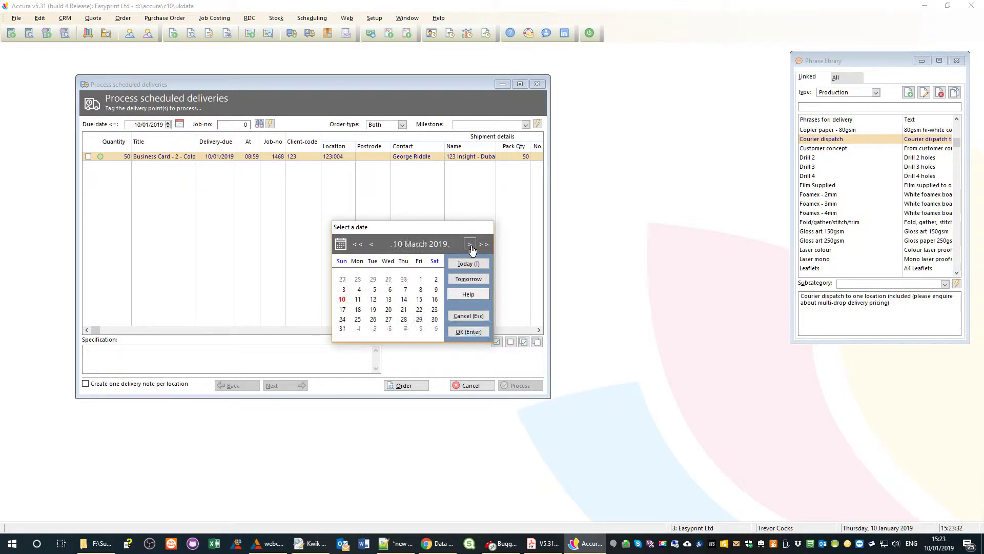
double_click(421, 279)
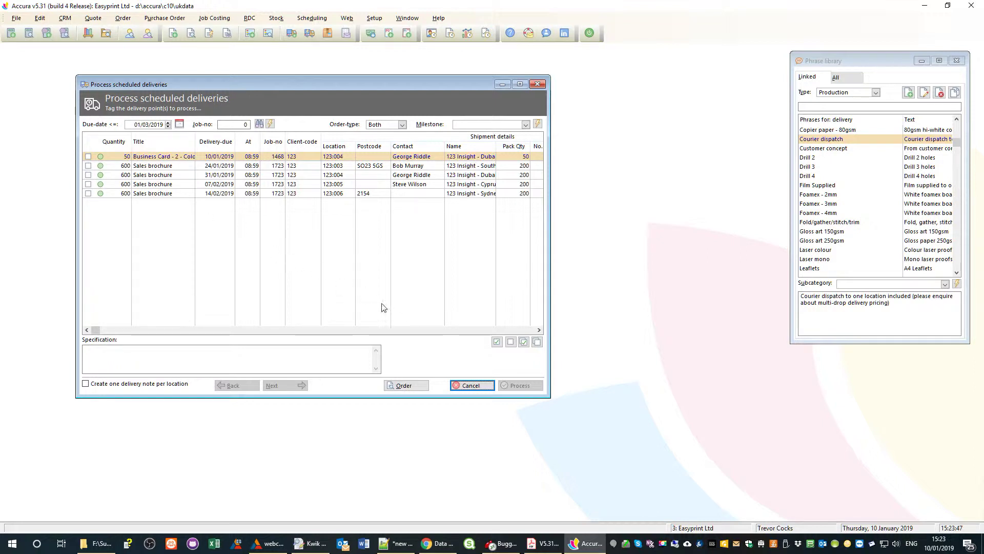
click(471, 386)
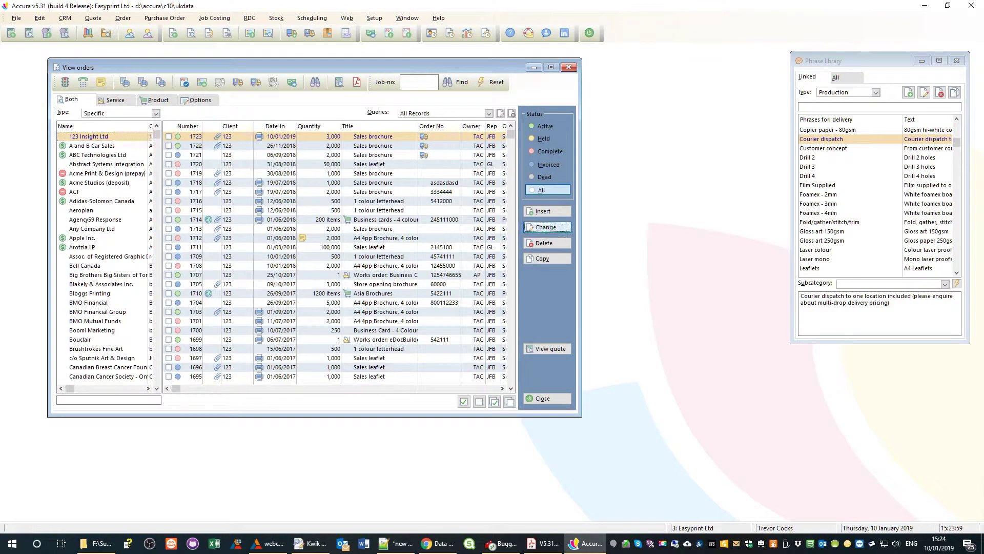
Step: Open order 1723's multi-drop delivery points manager from its Delivery tab
key(Return)
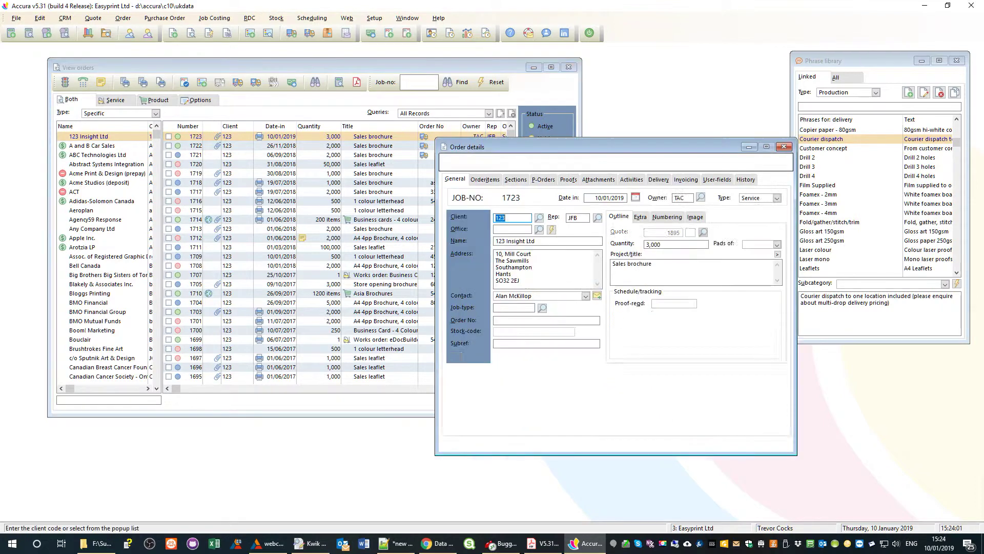
click(667, 179)
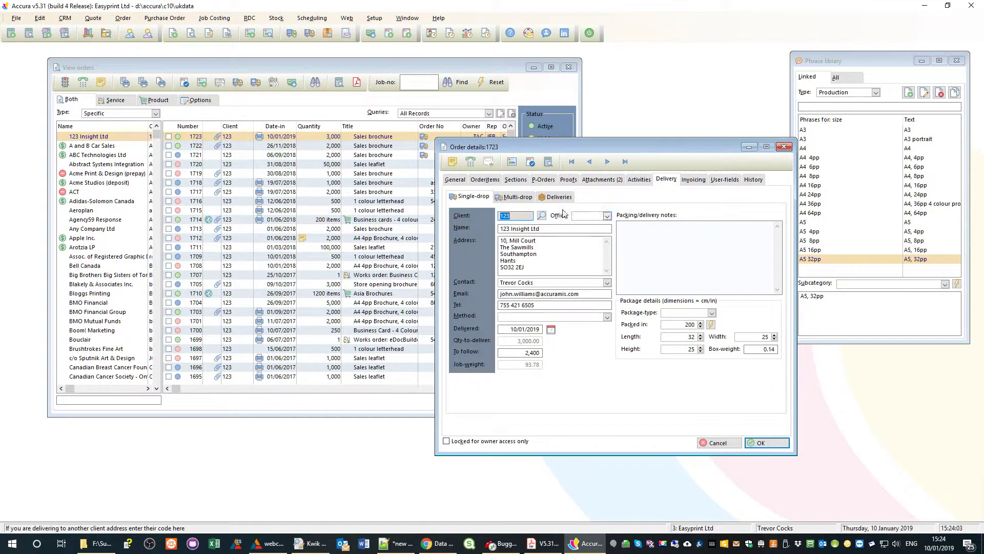
click(564, 213)
click(743, 218)
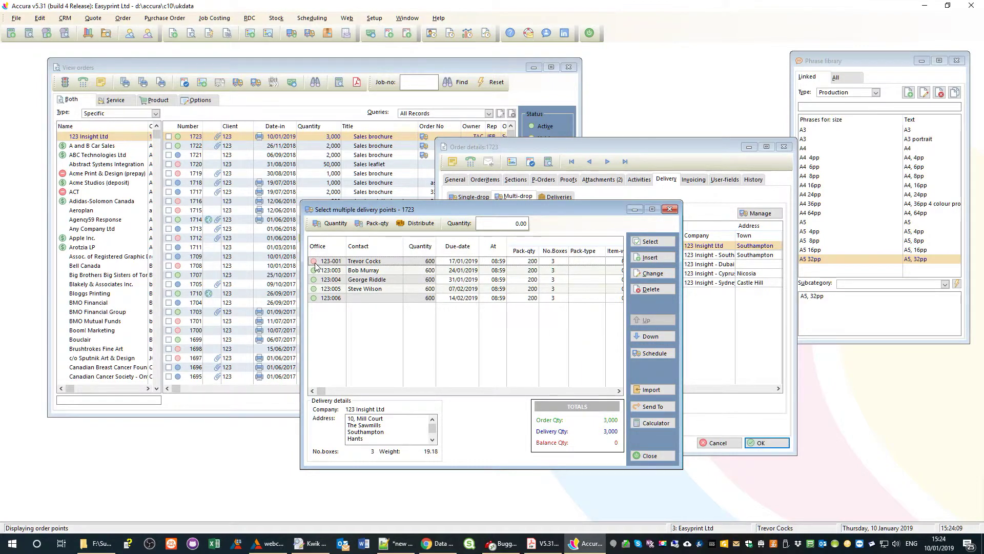
Step: Inspect the five 600-copy drops due 17/01–14/02/2019 and their addresses
click(371, 270)
click(603, 392)
click(519, 261)
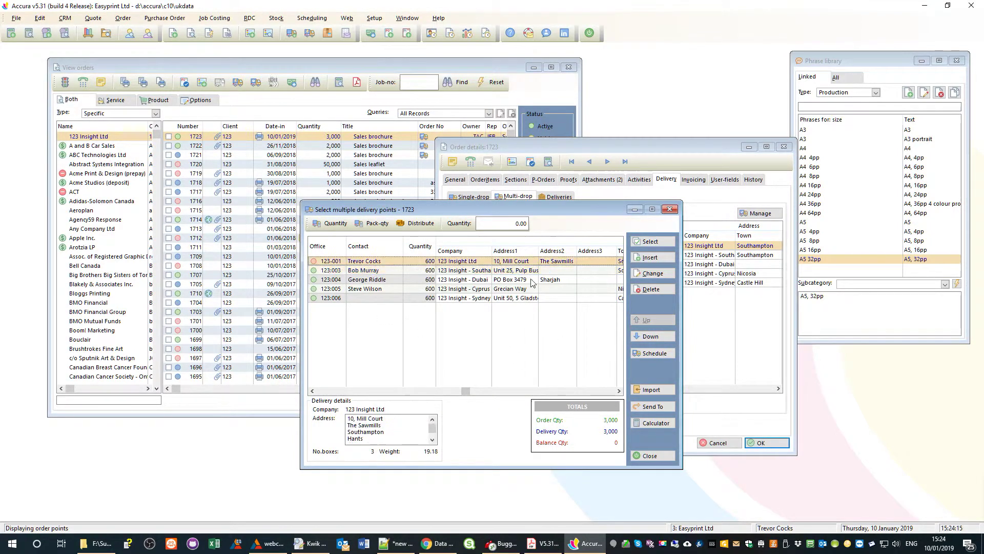
click(610, 391)
drag(610, 391, 320, 394)
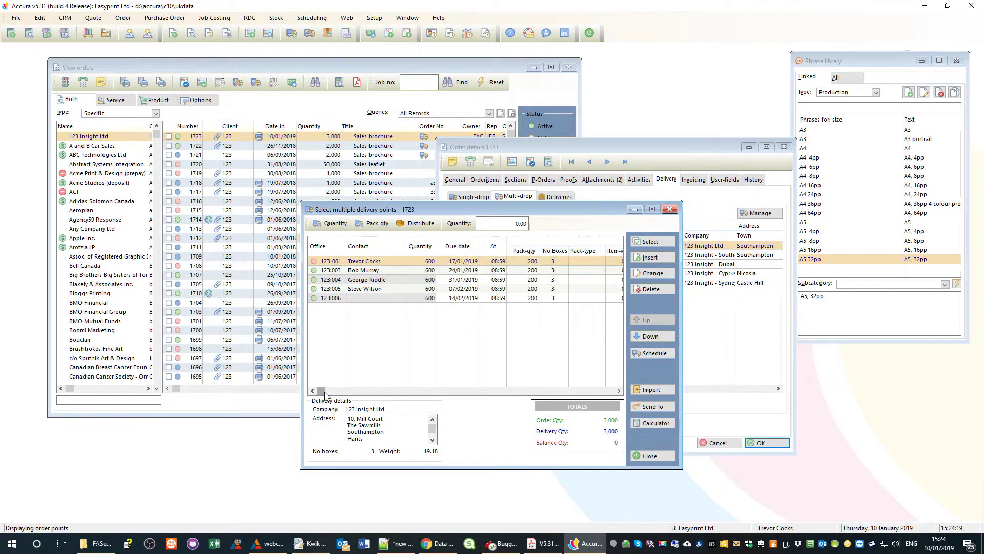
Step: Close the delivery points manager and scroll the Multi-drop grid to review drop statuses
click(669, 209)
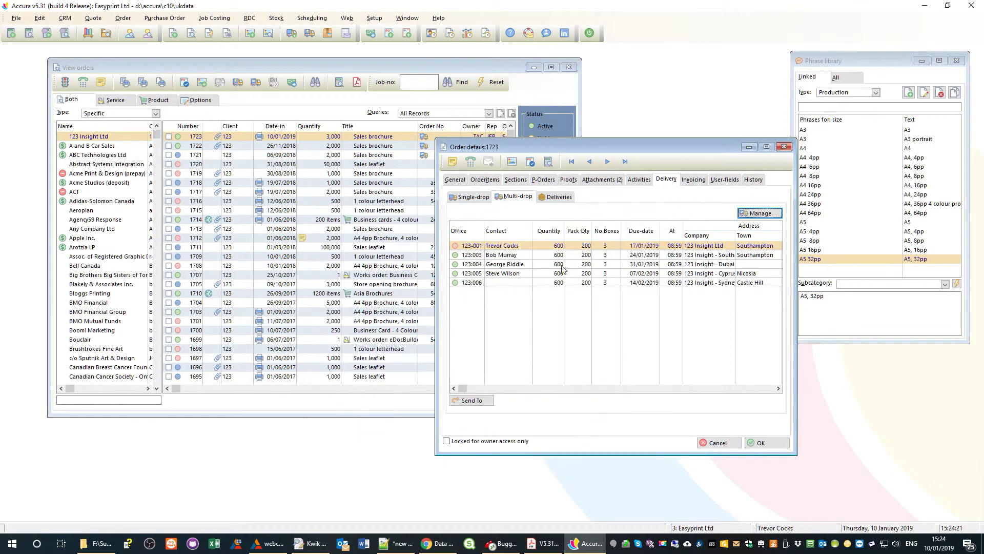
click(770, 391)
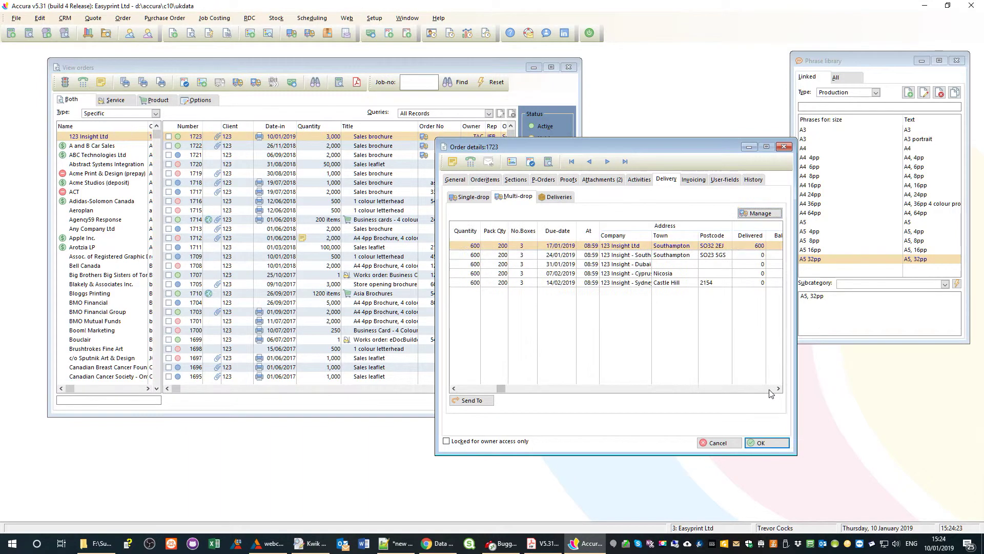
click(770, 391)
click(769, 390)
click(770, 391)
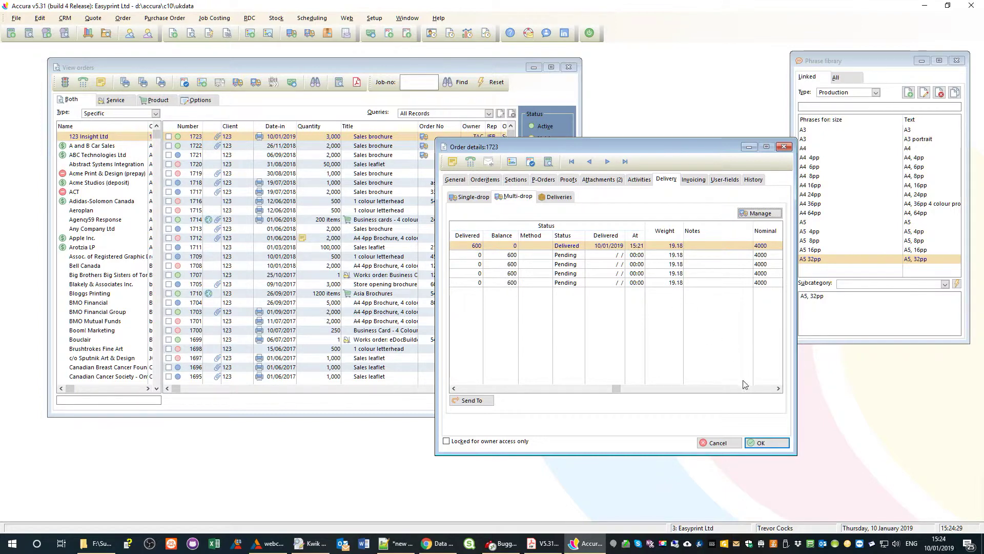
click(762, 391)
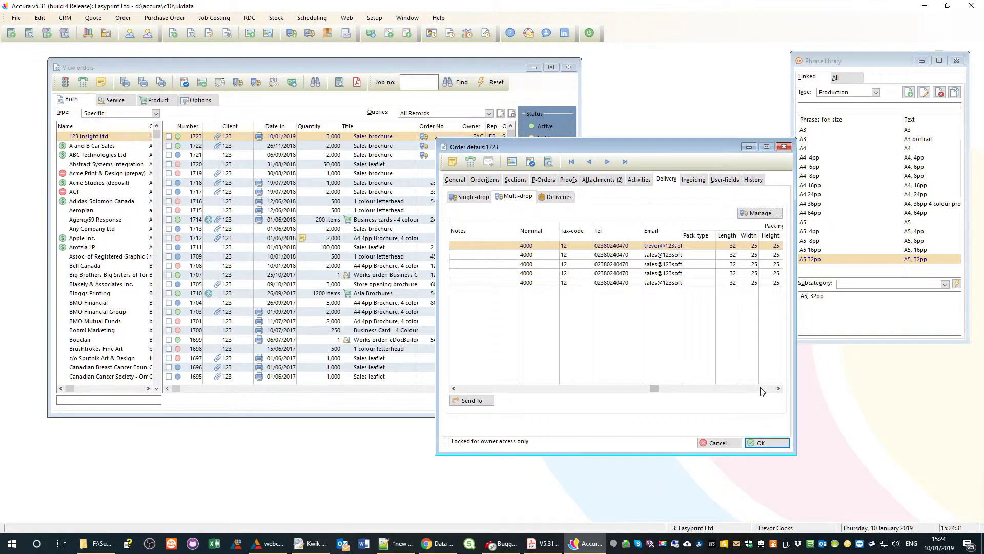
click(761, 391)
click(762, 391)
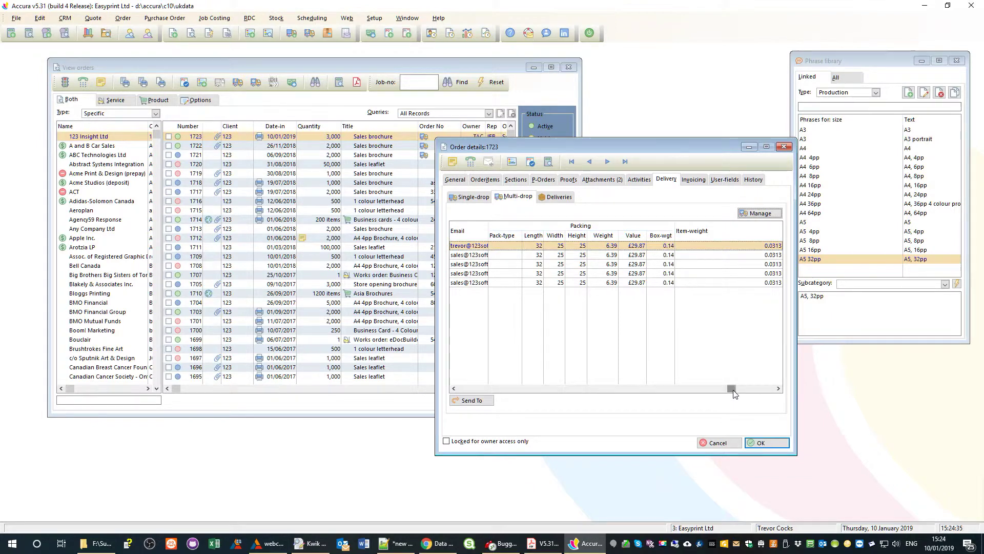
Step: Check the remaining packing columns, then cancel order 1723 and discard the changes
mouse_move(732, 390)
mouse_down()
mouse_move(746, 390)
mouse_move(439, 387)
mouse_up()
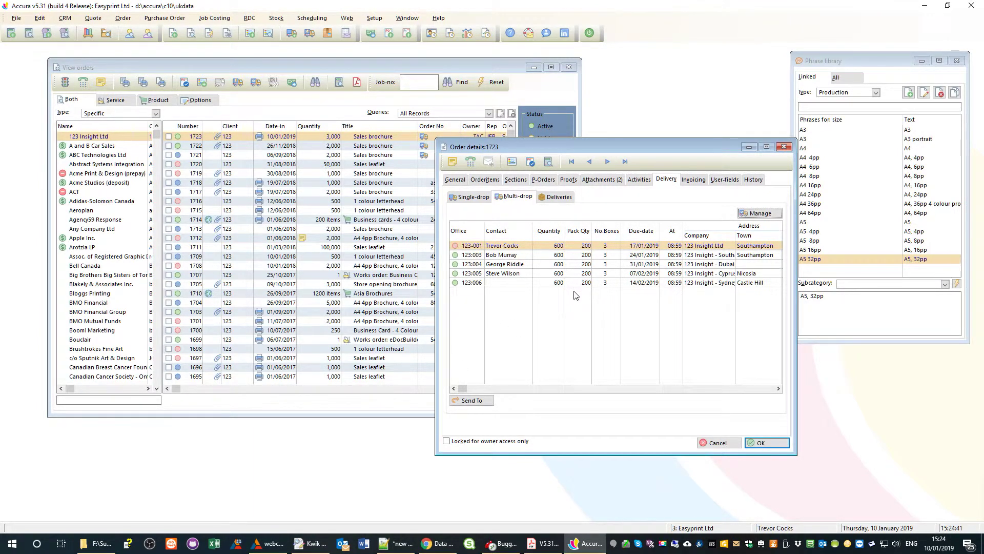
click(727, 448)
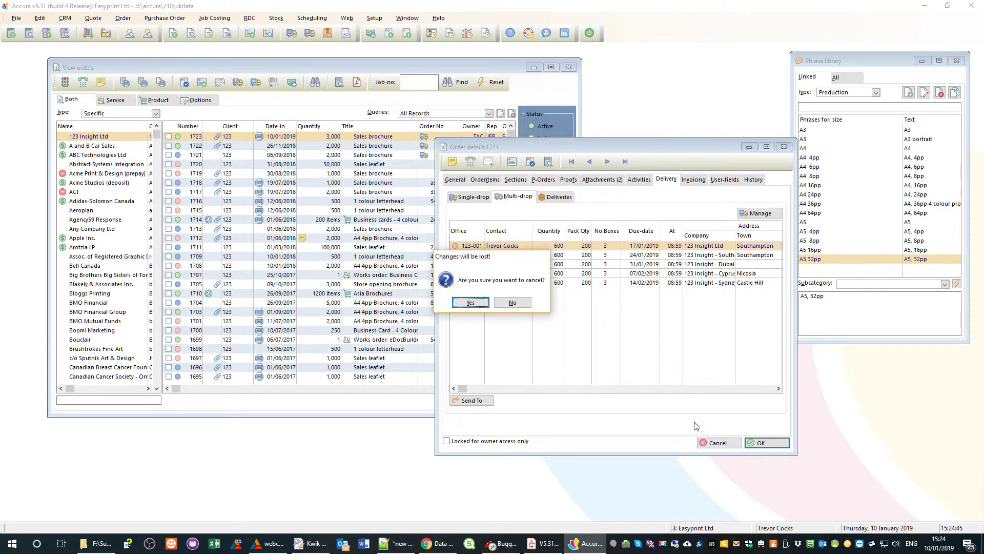
click(475, 311)
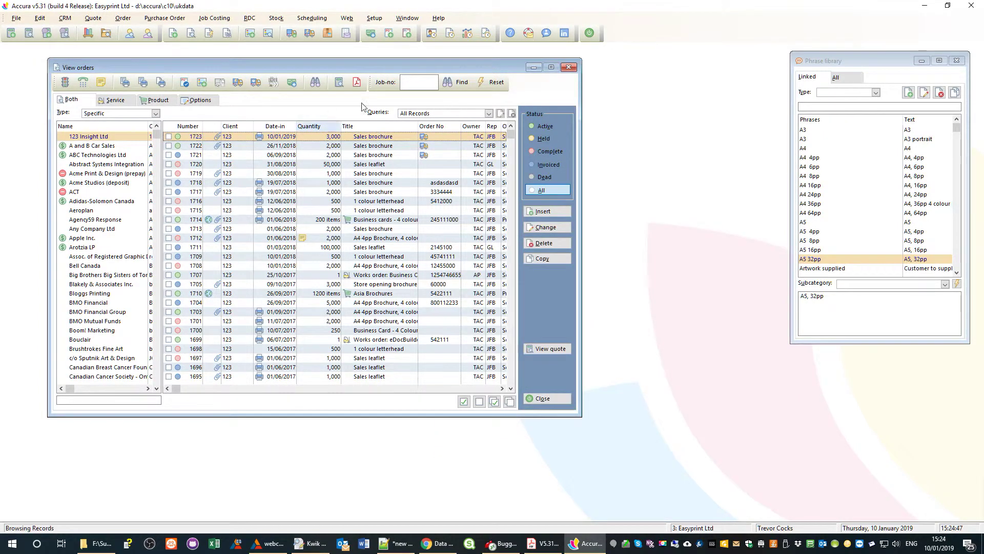
Step: Close the View orders window and start the RDC module from RDC > Run
drag(353, 66, 331, 59)
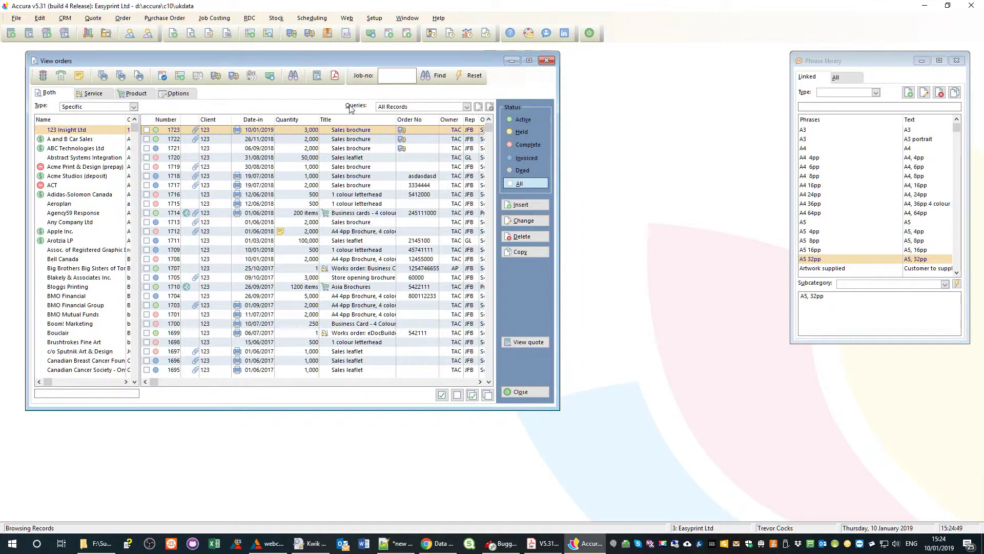
click(547, 61)
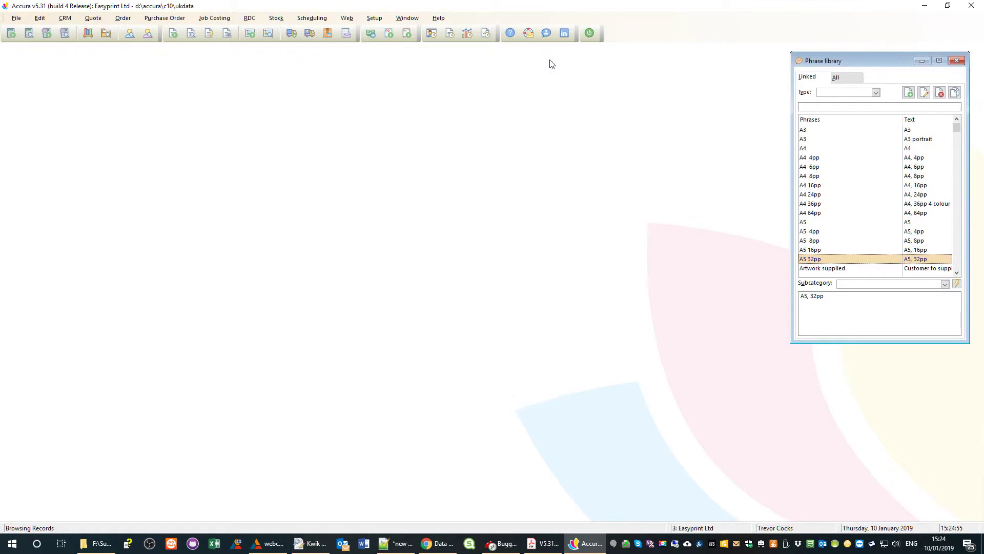
click(250, 21)
click(258, 30)
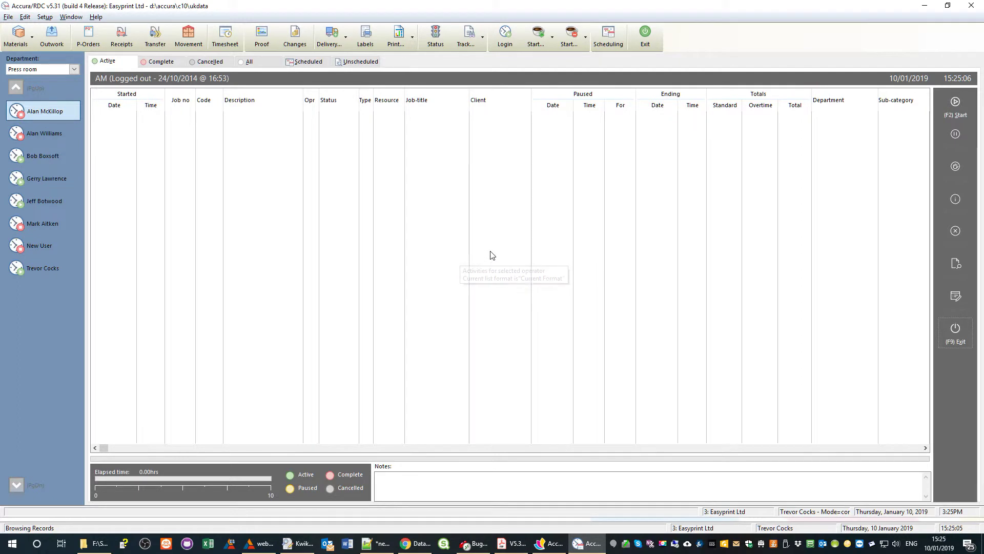
Step: List scheduled deliveries due by 01/03/2019 under Delivery > Schedule, then close the scheduler
click(347, 37)
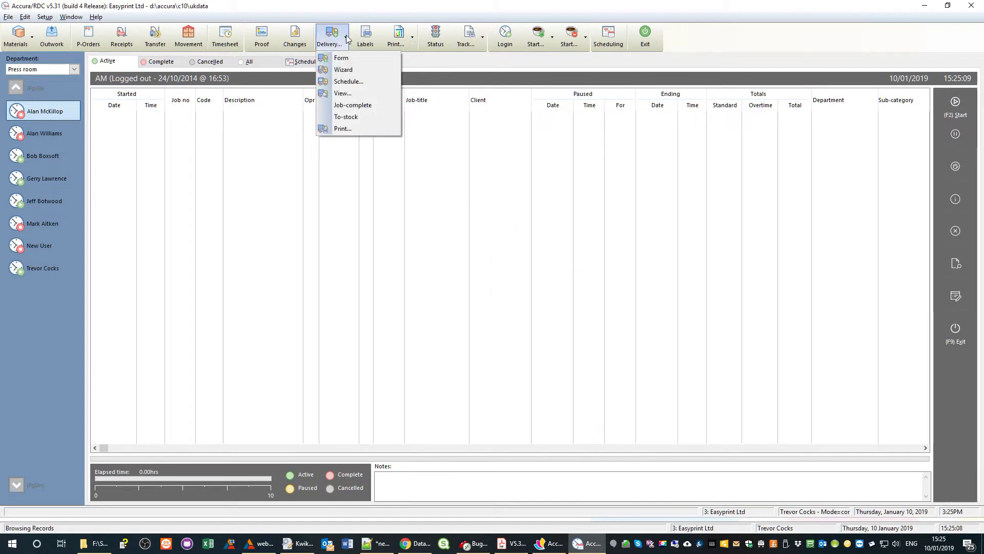
click(349, 82)
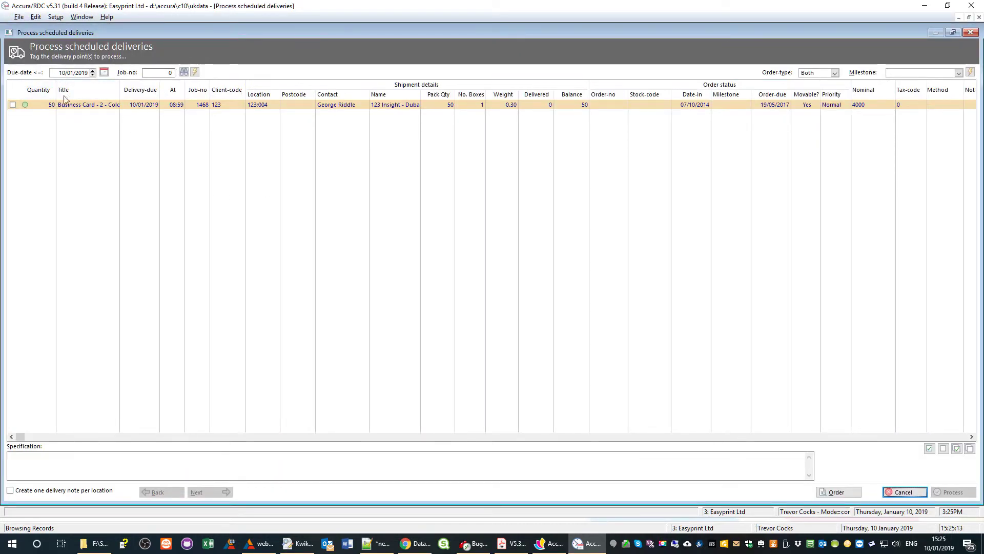
click(104, 72)
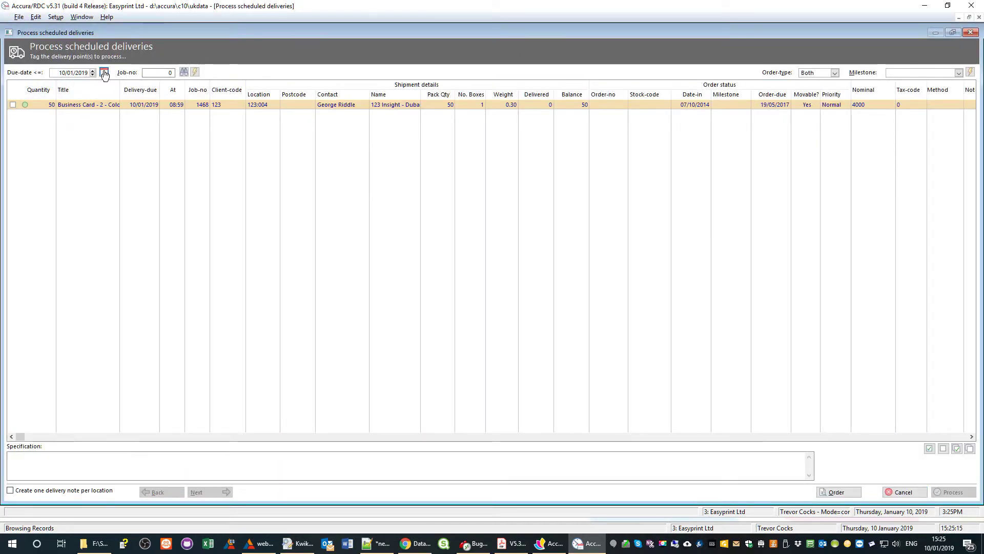
click(471, 227)
click(470, 227)
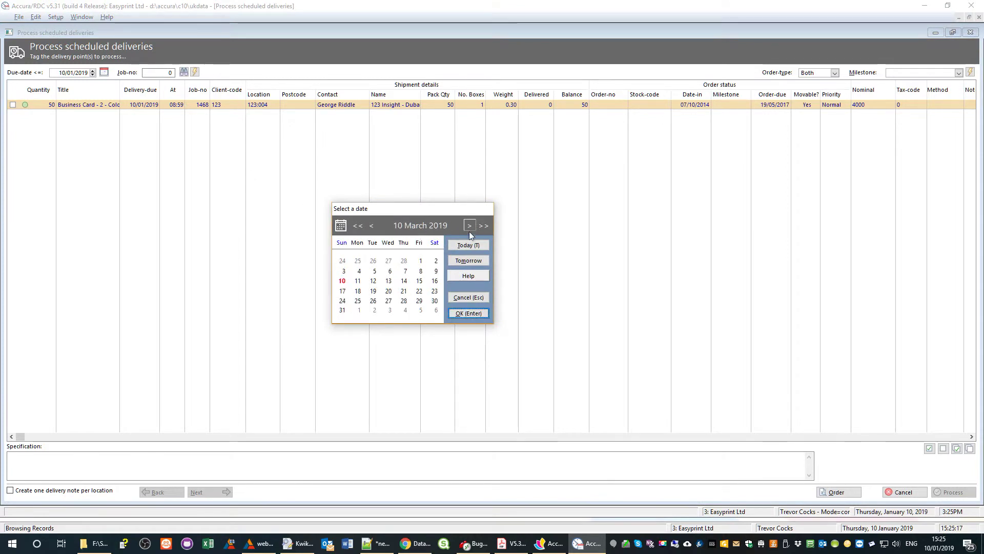
click(420, 261)
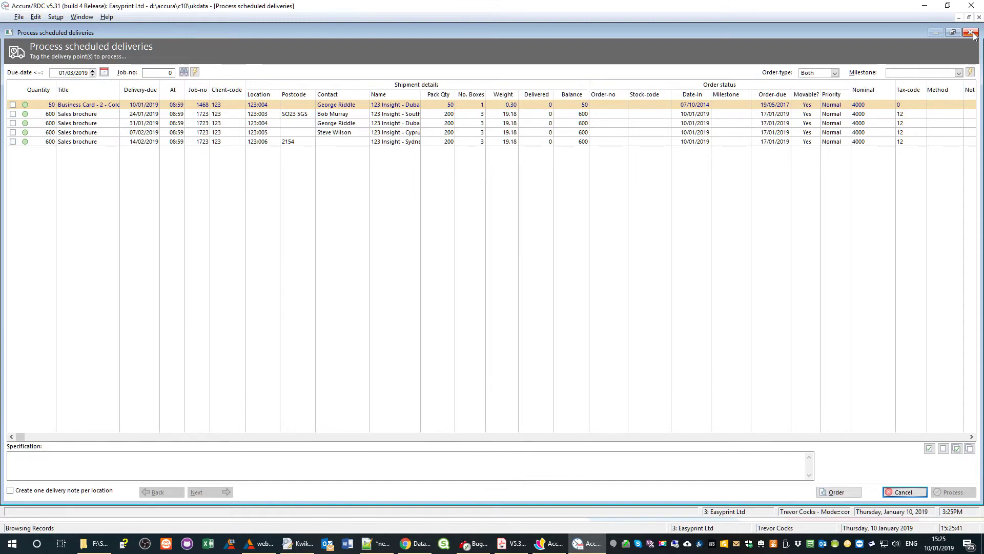
click(971, 33)
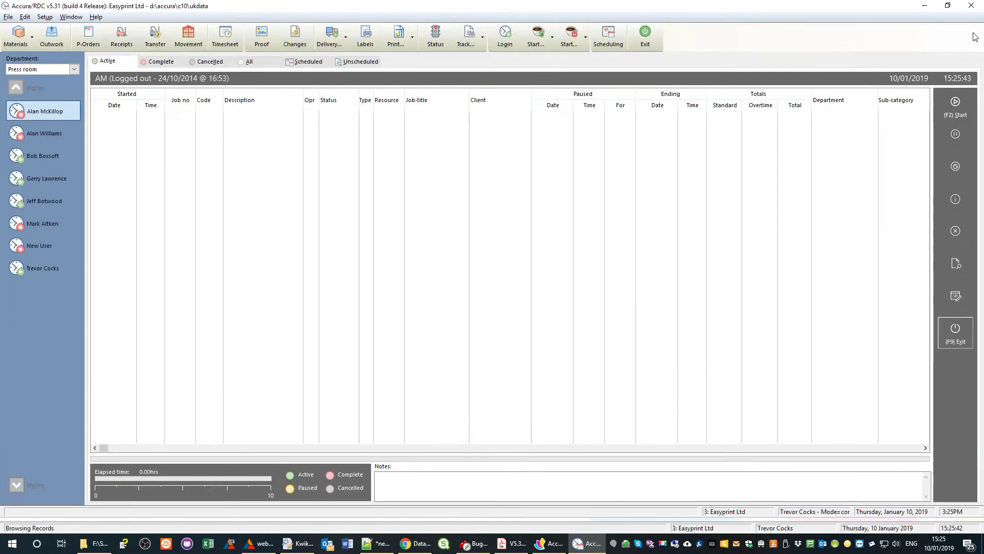
Step: Exit the RDC module and confirm the Exit prompt
click(645, 36)
click(533, 284)
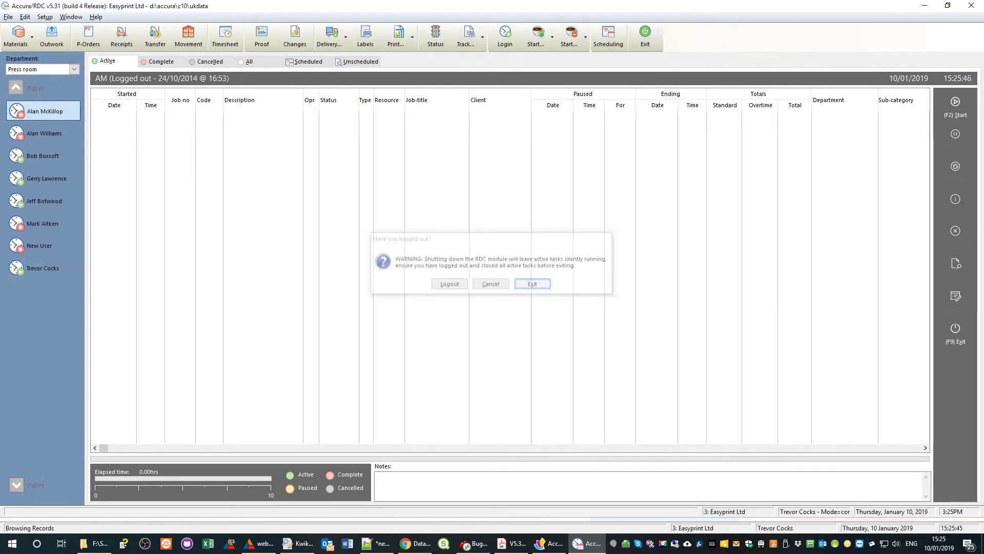